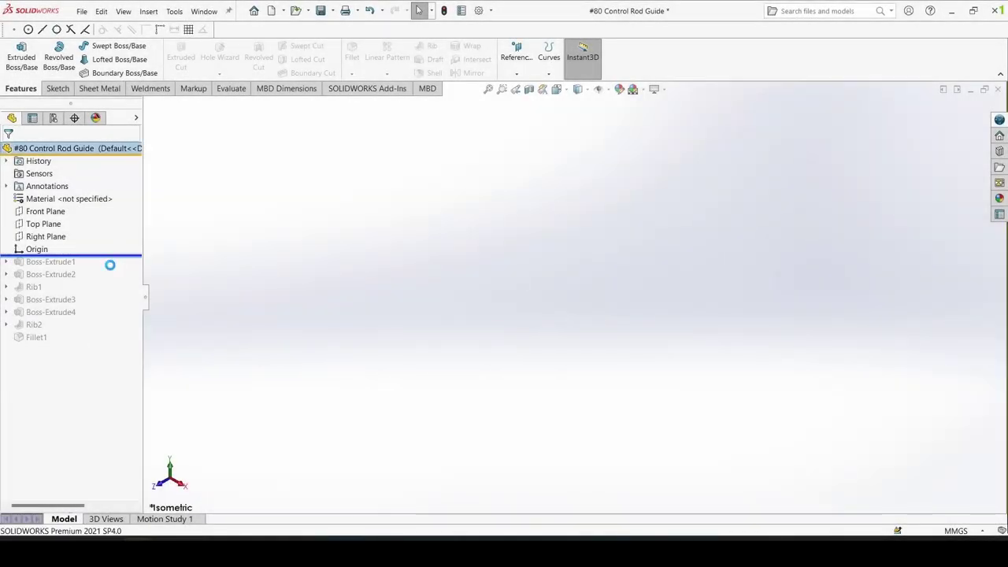
Step: Move the rollback bar to sit just below Boss-Extrude1
left_click_drag(118, 256, 114, 268)
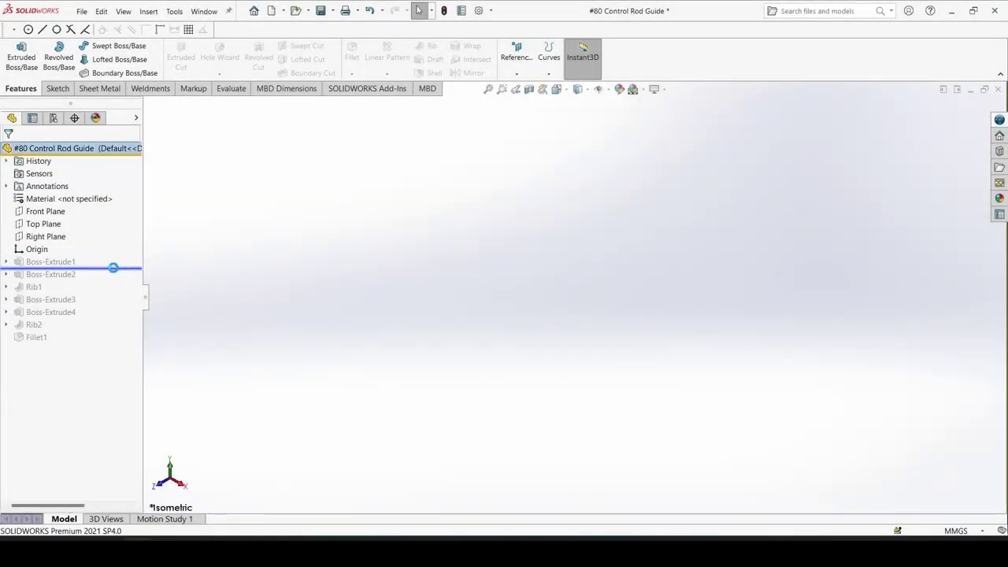
Step: Open Sketch1 of Boss-Extrude1, check its plane, and zoom in on the Ø2.26 and Ø1.625 circles
left_click(57, 274)
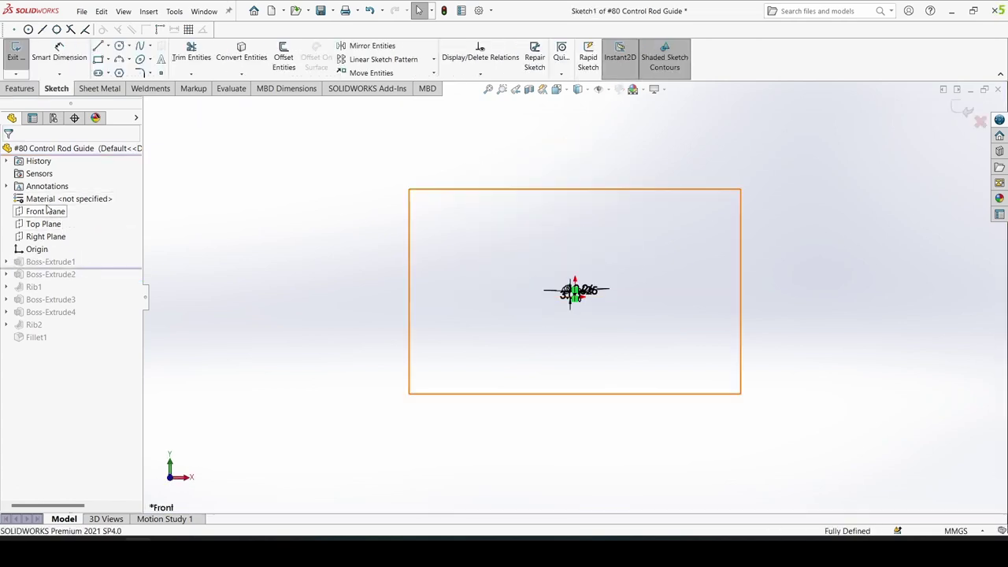
left_click(49, 212)
left_click(693, 344)
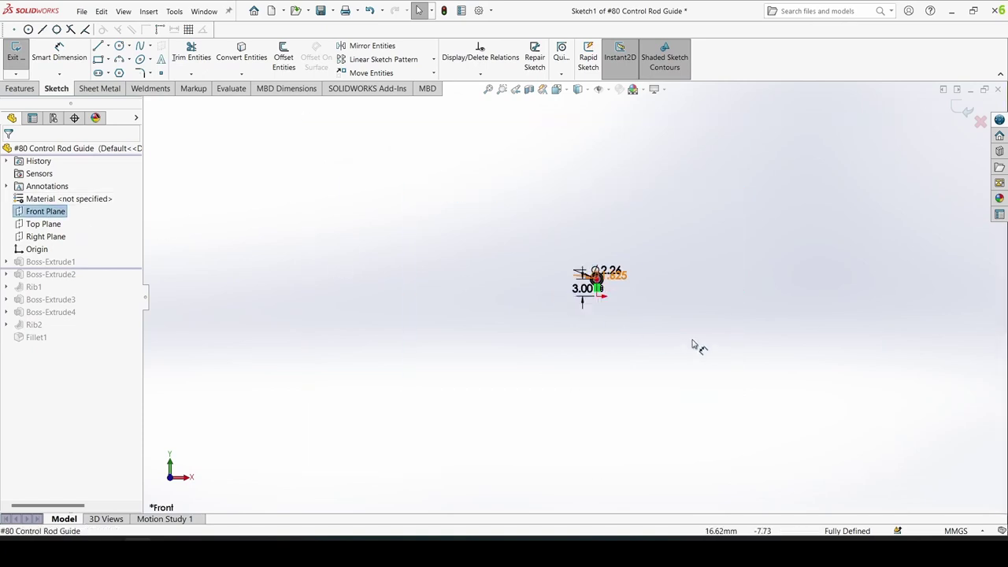
scroll(551, 317, "down", 2)
scroll(551, 318, "down", 2)
scroll(551, 317, "down", 2)
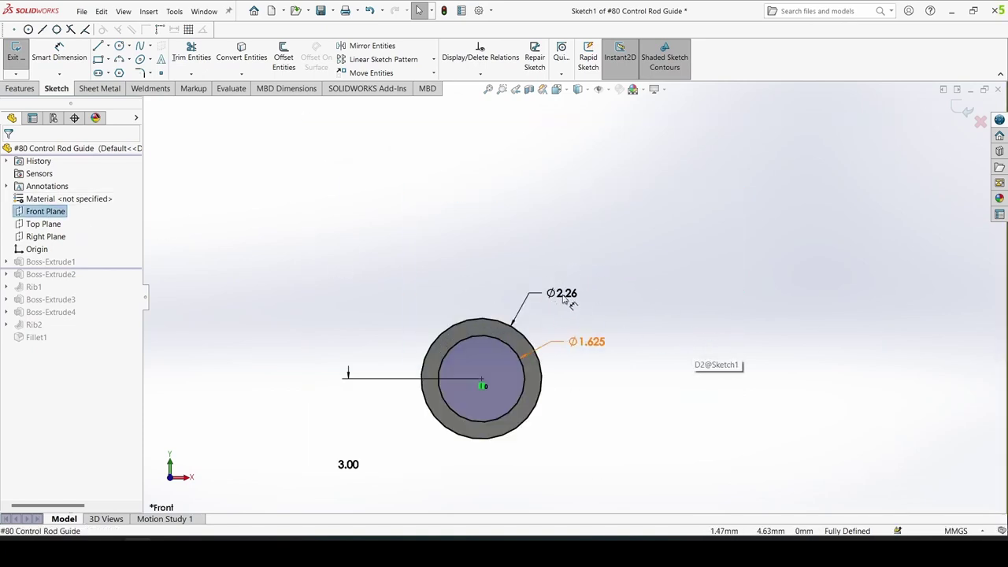
Step: Move the Ø2.26 and 3.00 dimensions to clearer spots and exit the sketch
left_click_drag(565, 301, 583, 300)
scroll(576, 303, "up", 2)
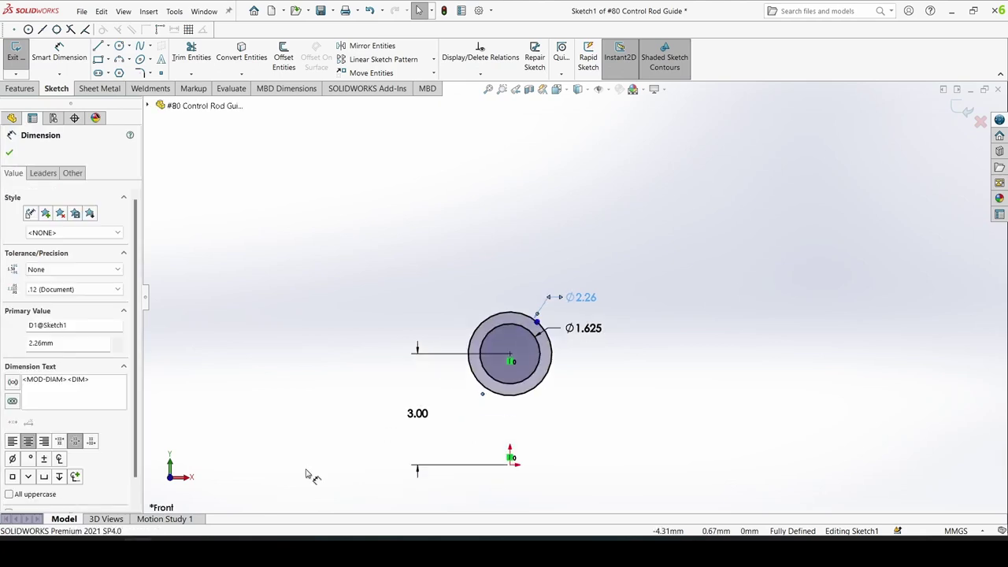
left_click_drag(416, 414, 382, 405)
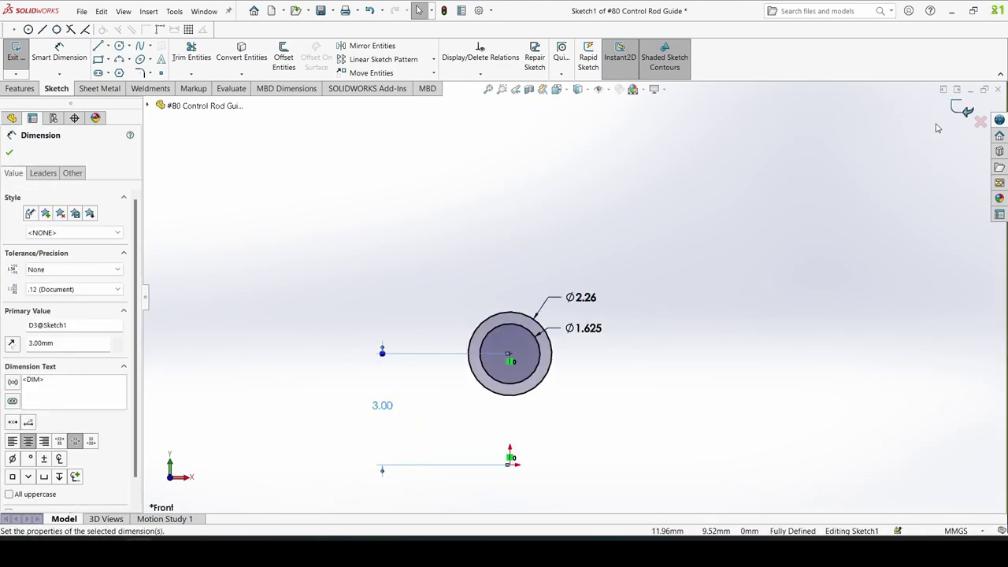
left_click(383, 265)
left_click_drag(47, 154, 27, 280)
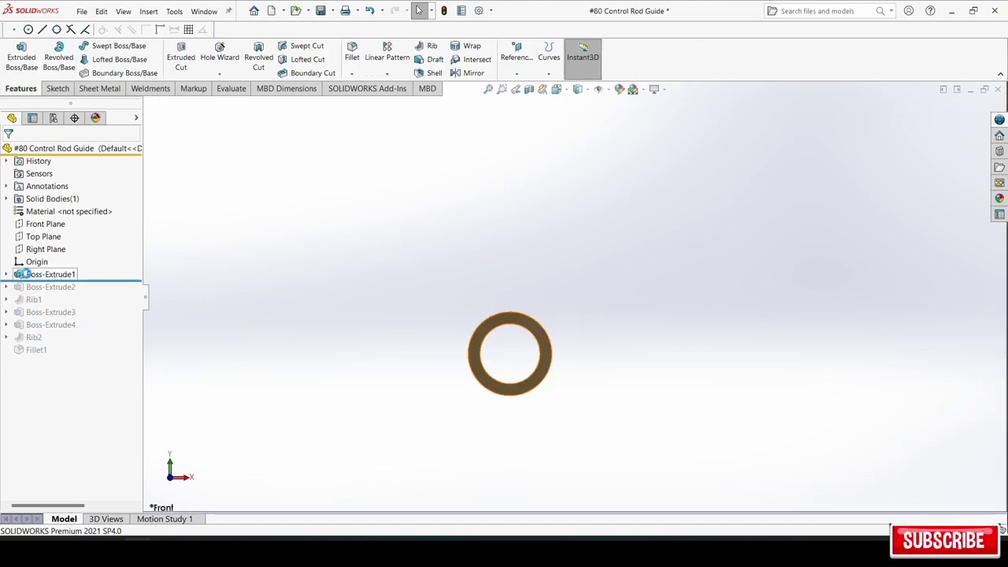
Step: Confirm Boss-Extrude1's 2.50mm Mid Plane depth unchanged, then roll forward to Boss-Extrude2
left_click(39, 274)
left_click(50, 239)
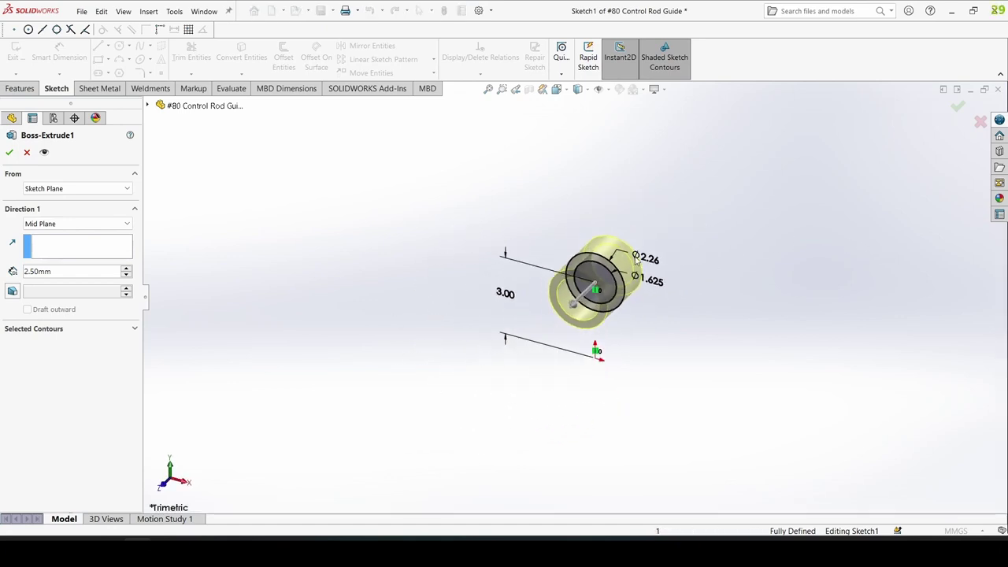
left_click(10, 153)
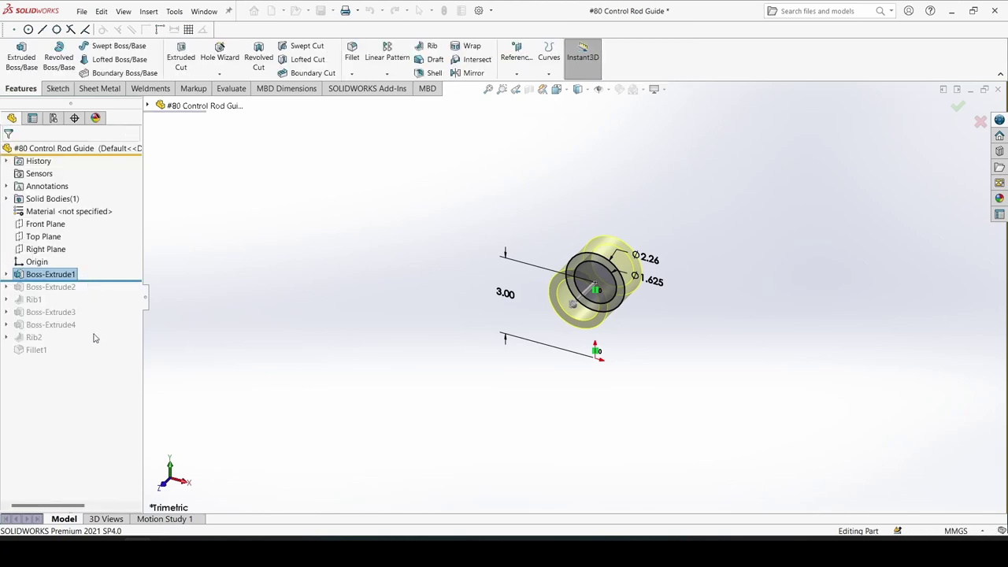
left_click_drag(99, 281, 99, 293)
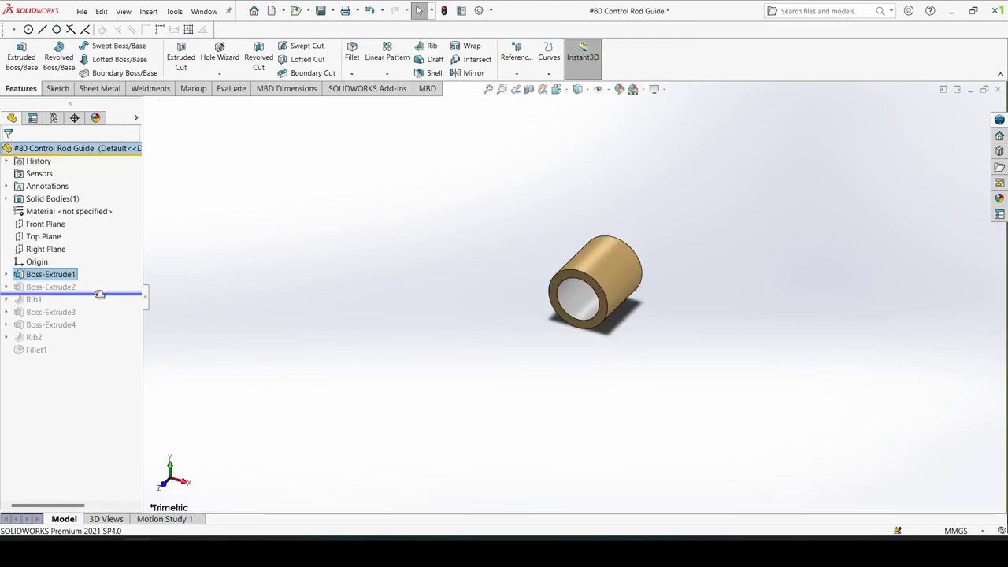
left_click(50, 286)
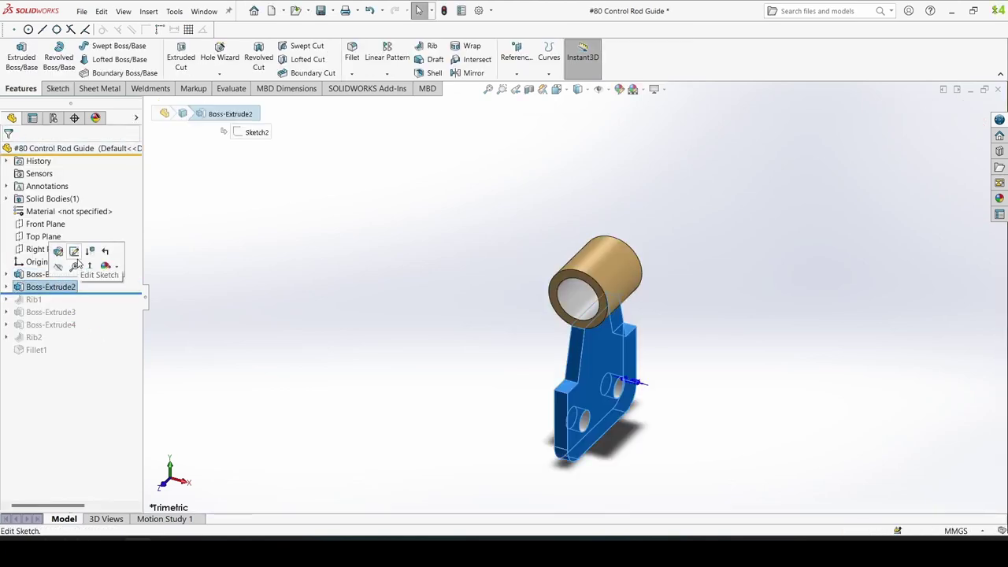
Step: Open Sketch2 and reposition its 0.25, 3.00 and 1.76 dimensions
left_click(77, 264)
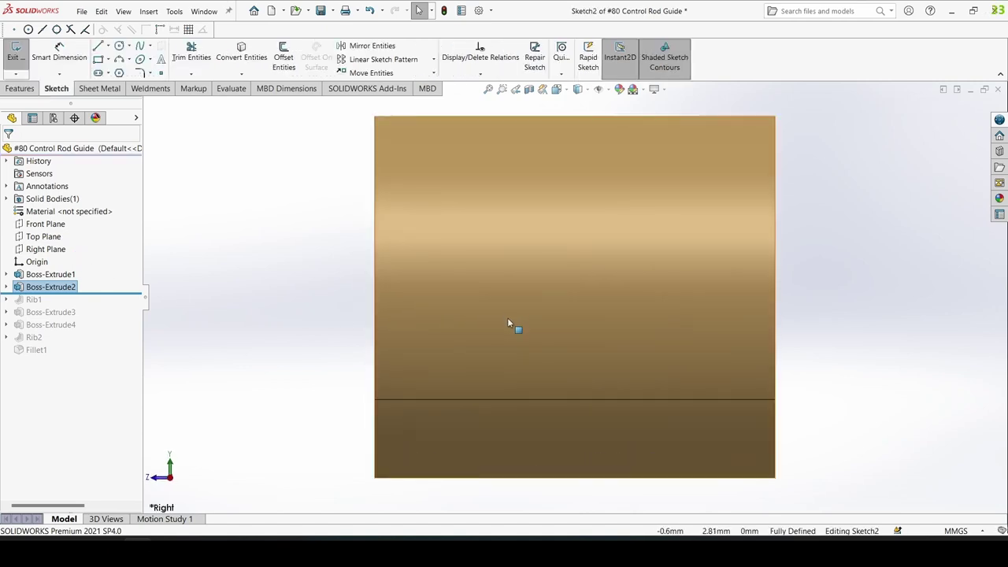
scroll(492, 376, "down", 3)
scroll(441, 393, "down", 2)
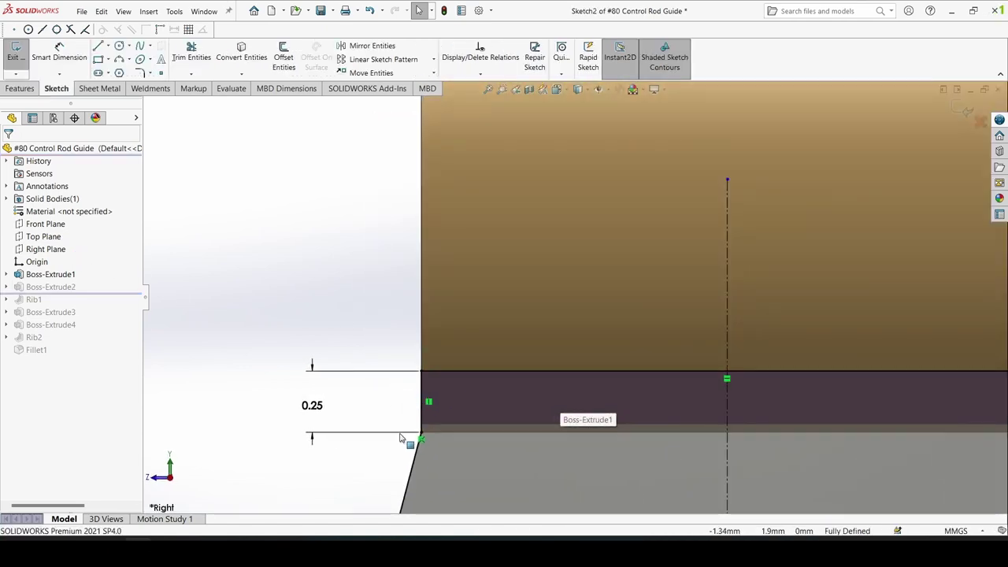
left_click_drag(292, 405, 311, 407)
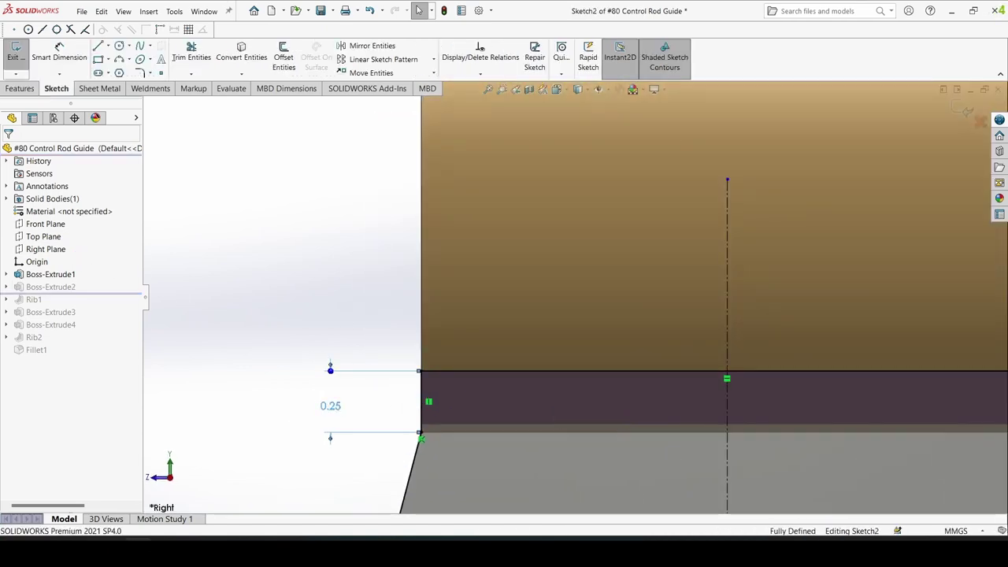
left_click(330, 405)
scroll(503, 468, "up", 3)
scroll(510, 467, "up", 2)
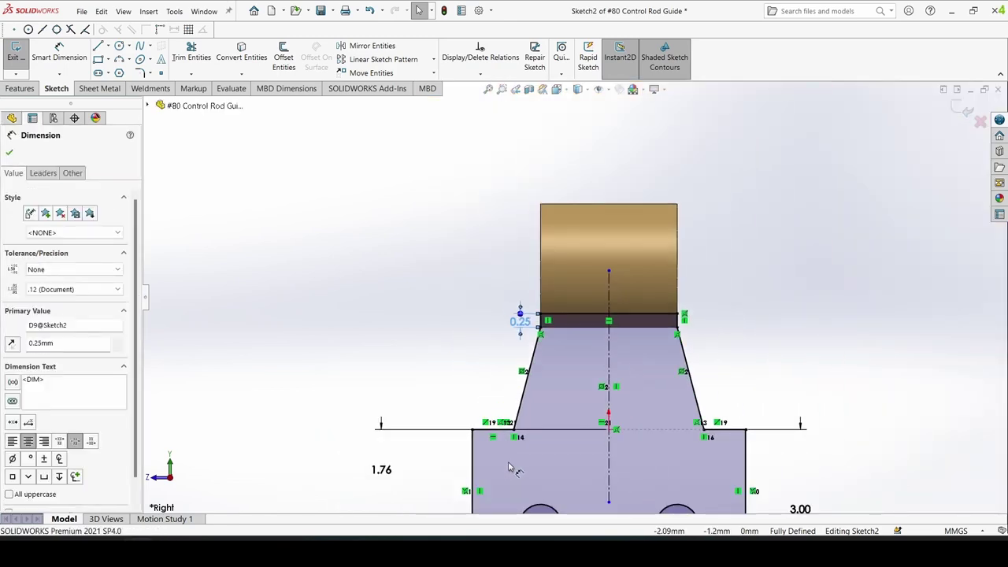
scroll(510, 467, "up", 2)
scroll(661, 449, "down", 2)
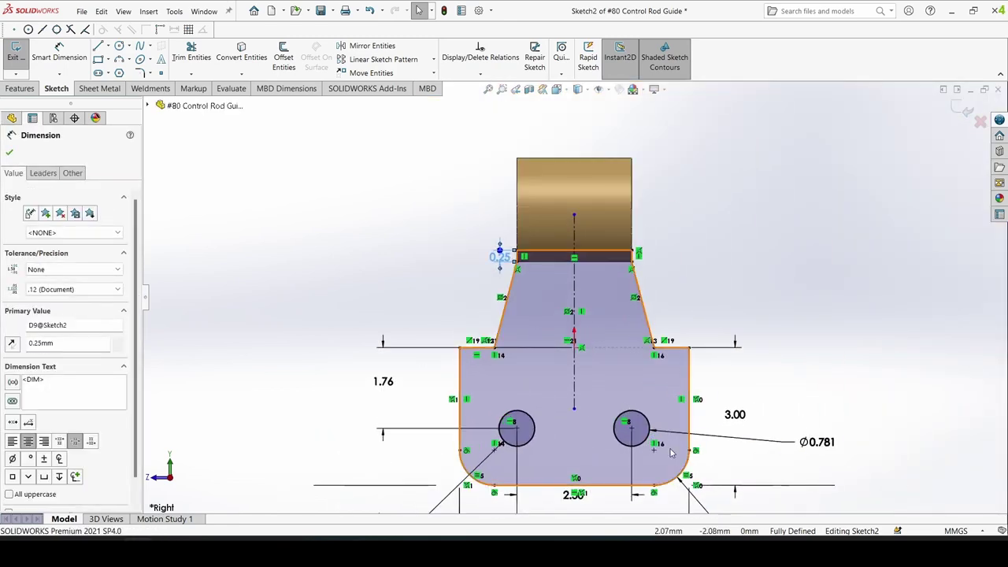
left_click_drag(742, 415, 775, 419)
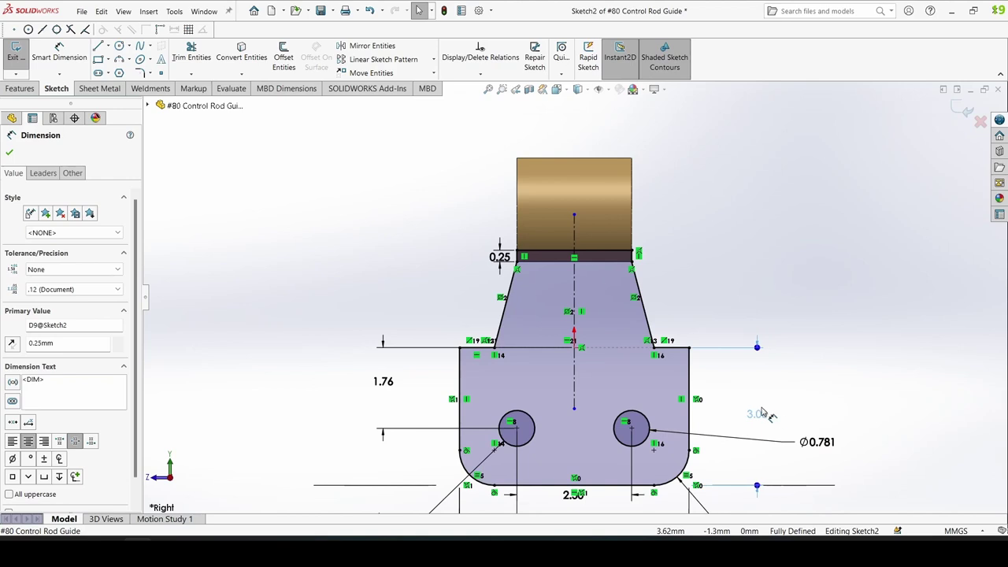
left_click_drag(384, 382, 386, 397)
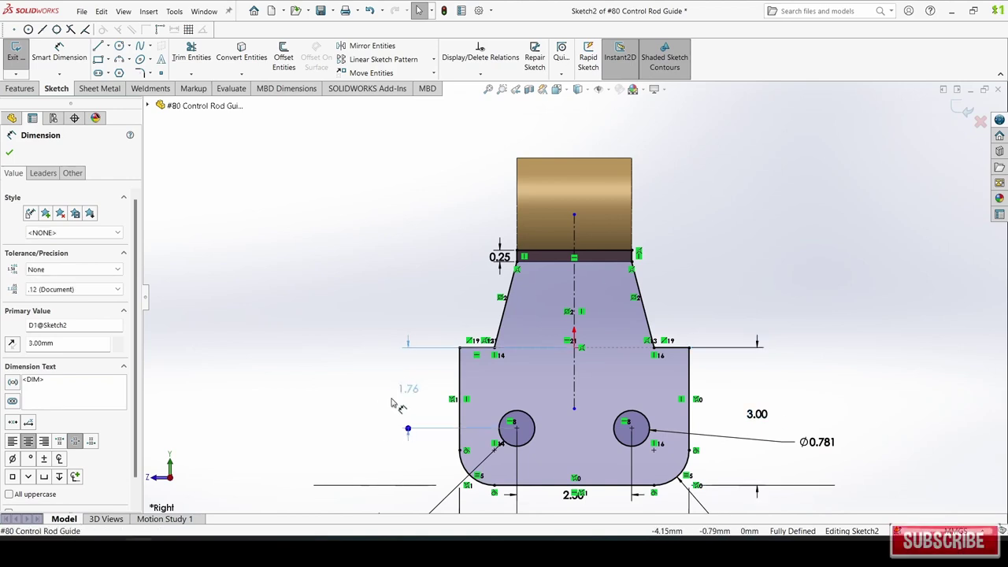
Step: Reposition both Ø0.781 hole dimensions and the 1.25 and 5.00 dimensions
left_click(819, 442)
key("f")
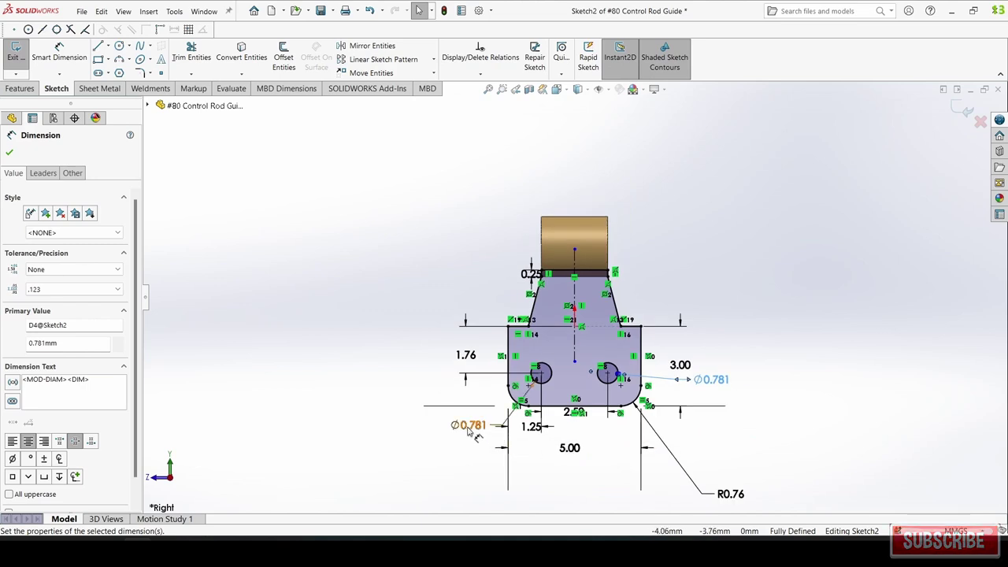
left_click_drag(470, 425, 486, 469)
left_click_drag(378, 403, 383, 410)
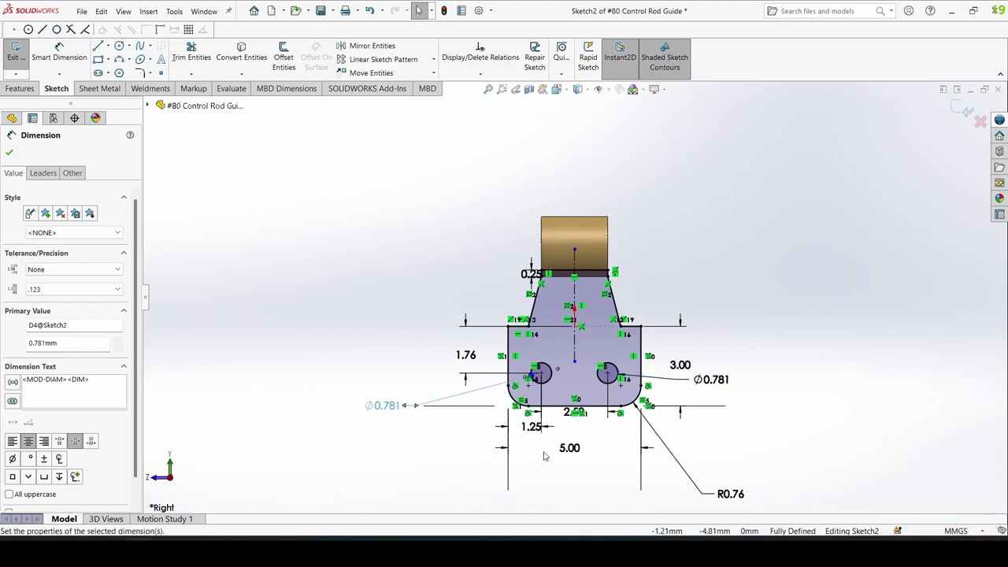
mouse_move(526, 428)
left_mouse_down()
mouse_move(516, 454)
mouse_move(535, 440)
mouse_move(581, 474)
mouse_move(589, 469)
left_mouse_up()
left_click(577, 440)
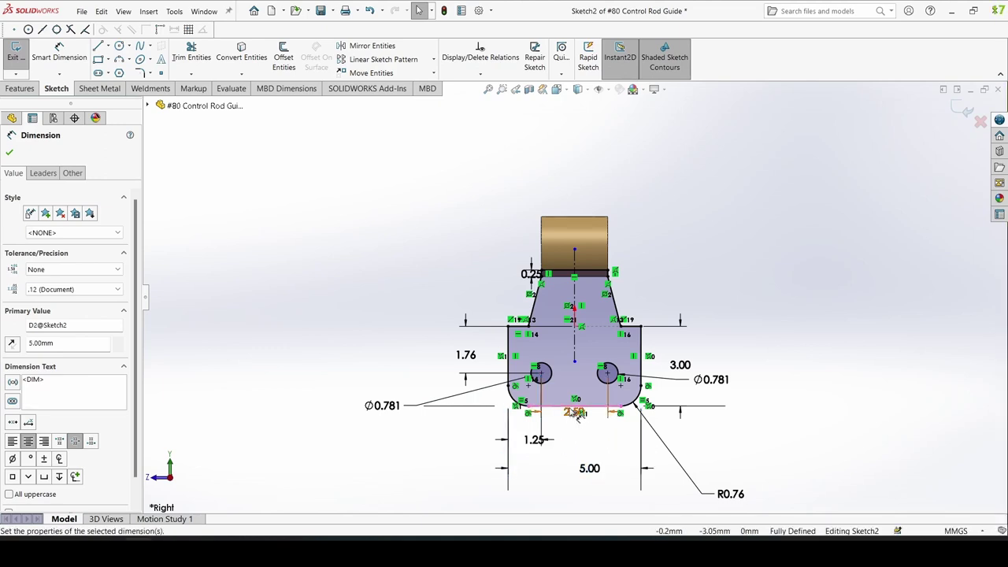
scroll(578, 416, "up", 3)
scroll(578, 421, "down", 1)
scroll(583, 394, "down", 3)
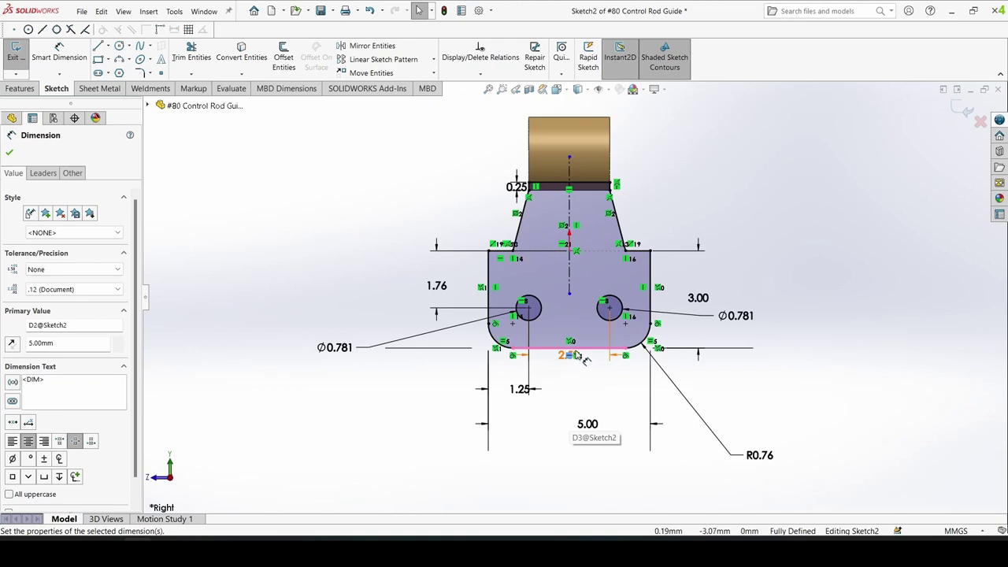
Step: Place the 2.50 and R0.76 dimensions, then exit Sketch2 and select Boss-Extrude2
left_click_drag(579, 356, 578, 388)
left_click_drag(778, 461, 757, 433)
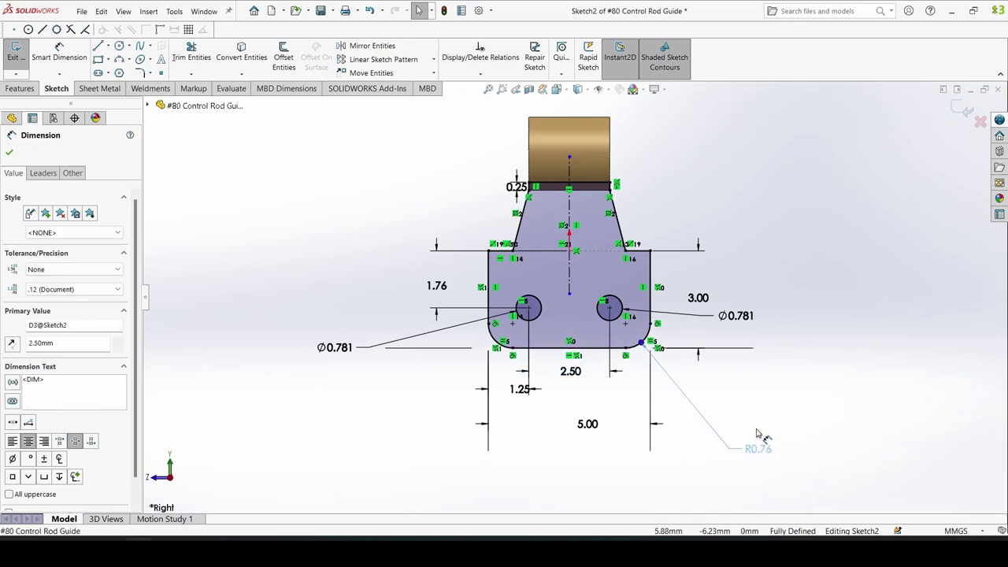
left_click_drag(718, 392, 714, 390)
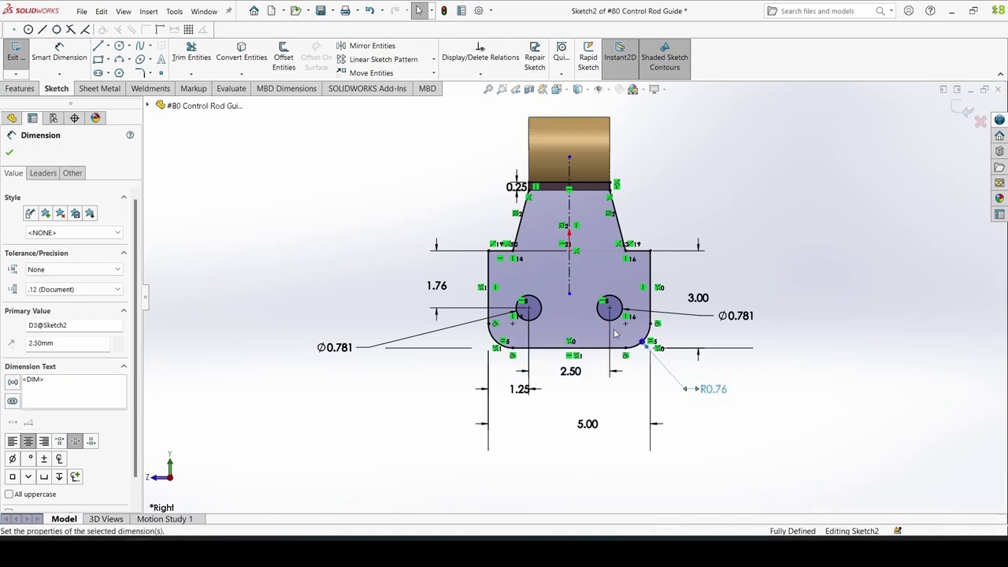
left_click(10, 154)
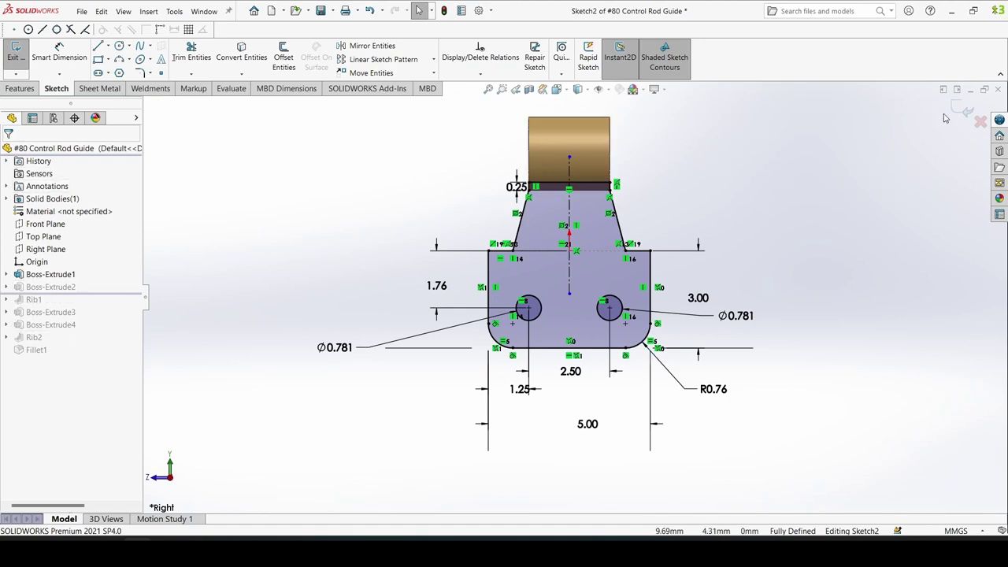
left_click(960, 112)
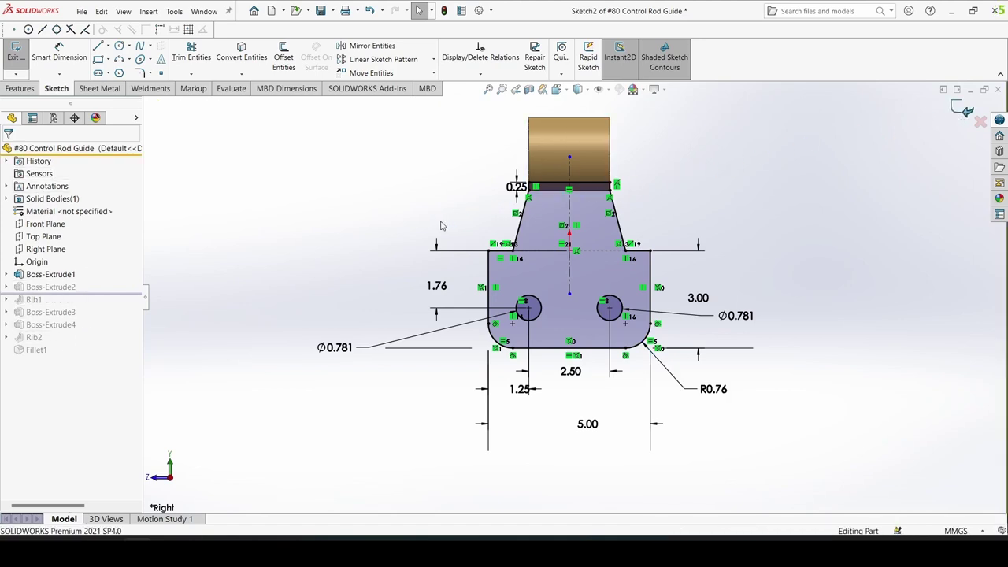
left_click(66, 288)
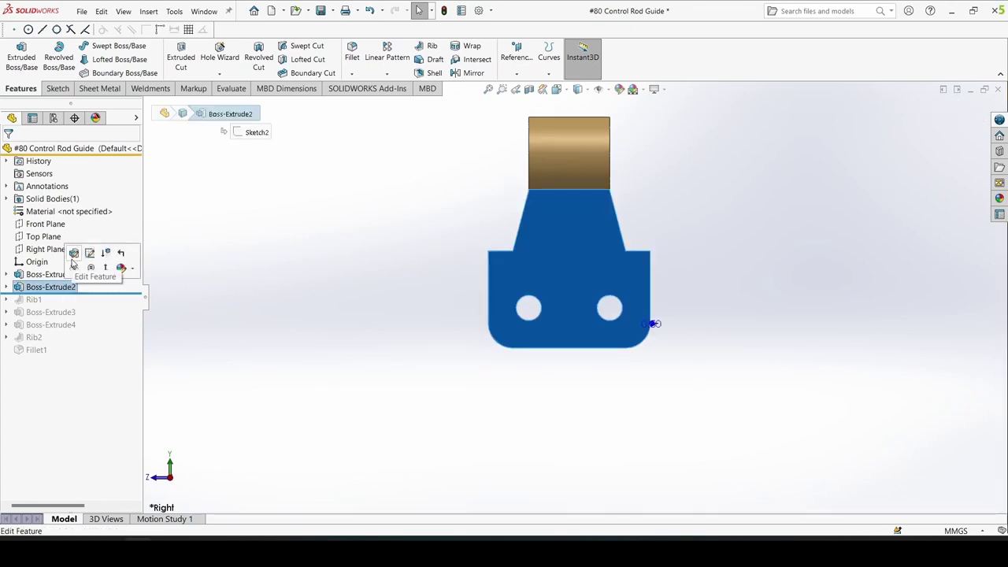
Step: Accept Boss-Extrude2's 0.50mm Mid Plane depth unchanged and roll forward past Rib1
left_click(73, 253)
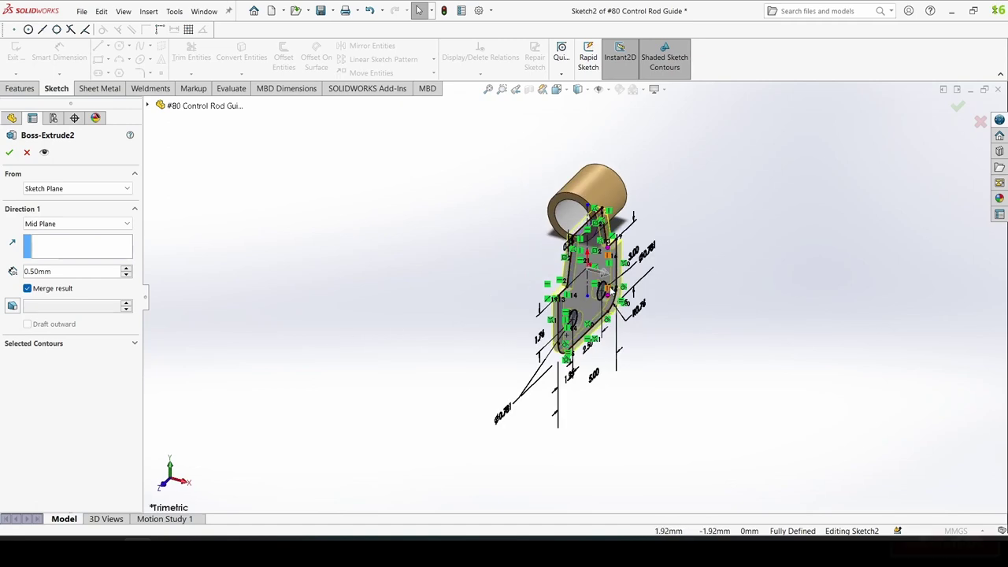
double_click(67, 271)
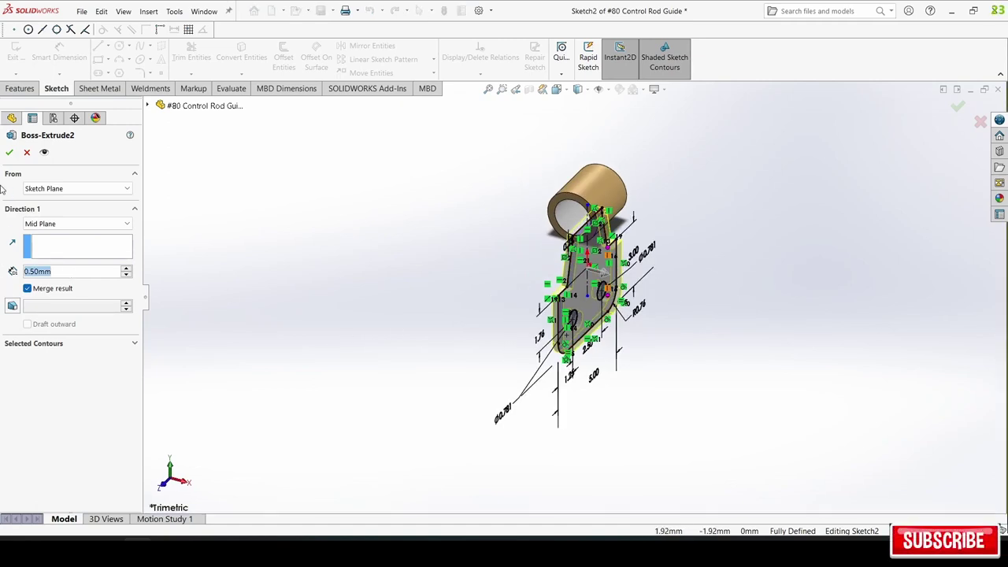
left_click(8, 153)
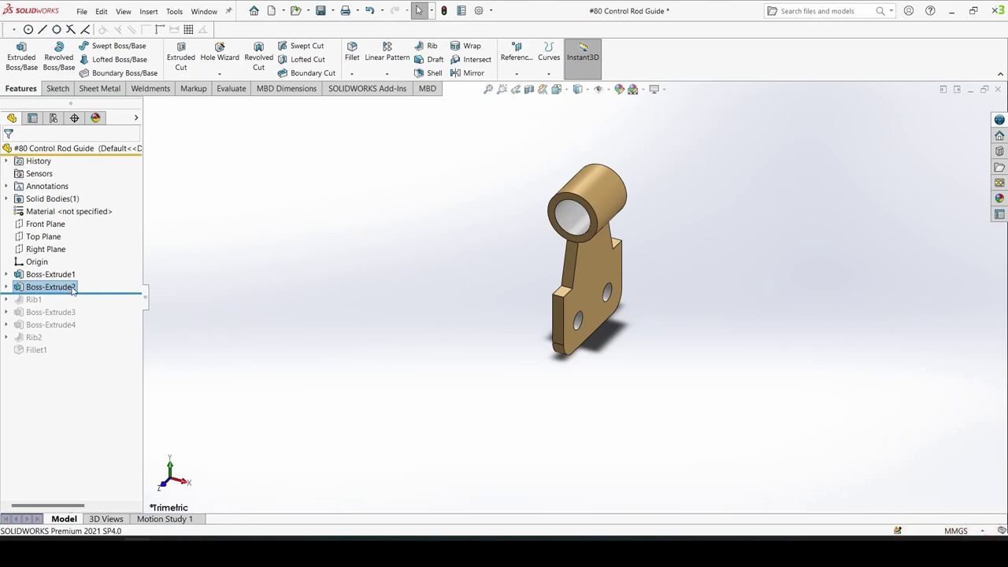
left_click_drag(81, 291, 79, 304)
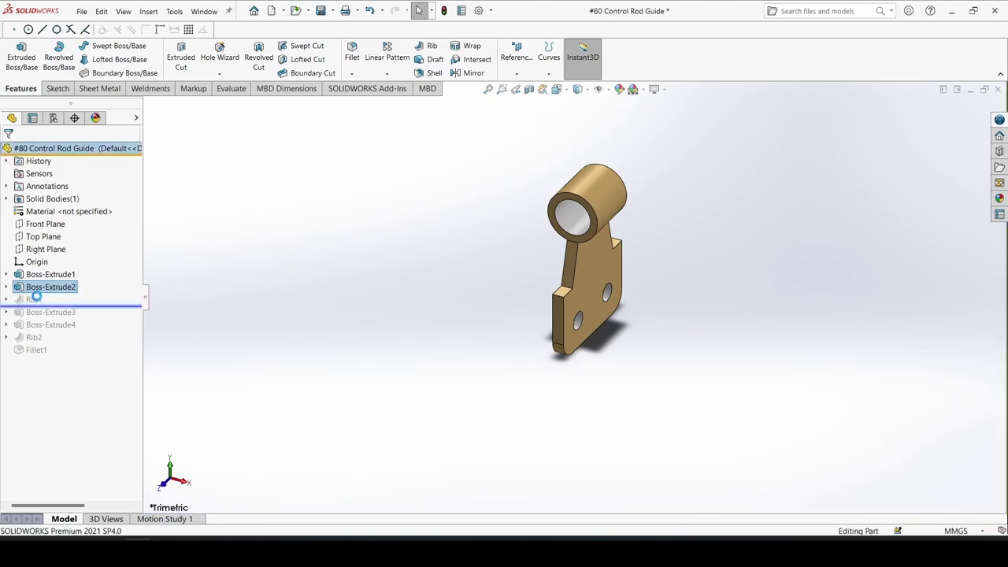
Step: Inspect Rib1's Sketch3 line up close, then exit the sketch
left_click(34, 299)
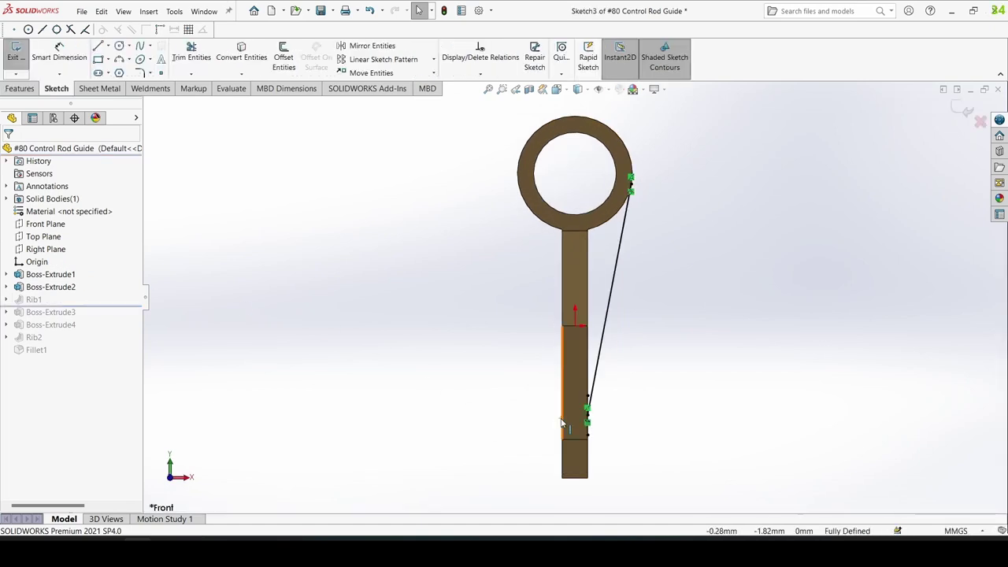
scroll(561, 423, "down", 5)
scroll(604, 422, "down", 3)
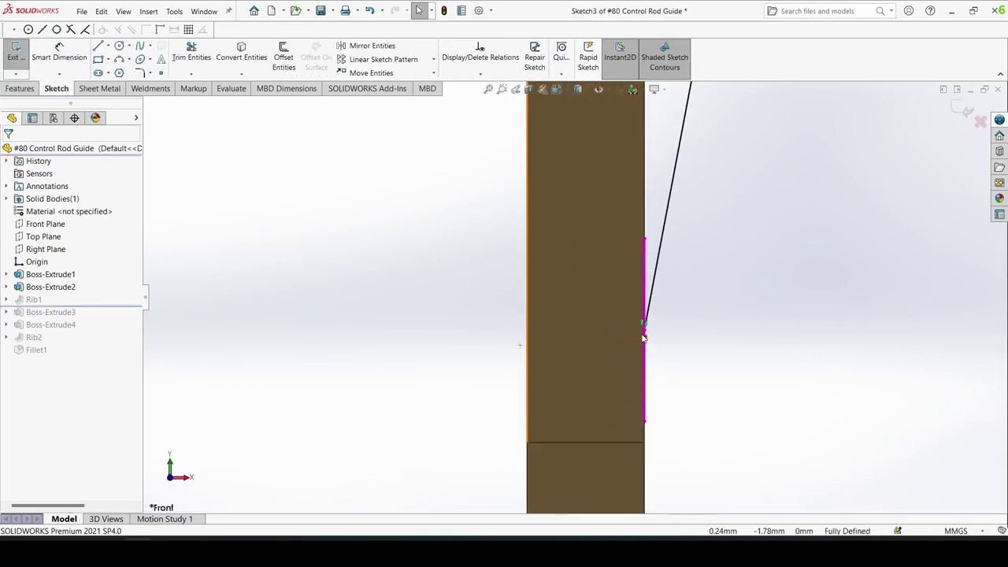
scroll(643, 337, "up", 3)
scroll(643, 337, "up", 4)
scroll(596, 196, "down", 4)
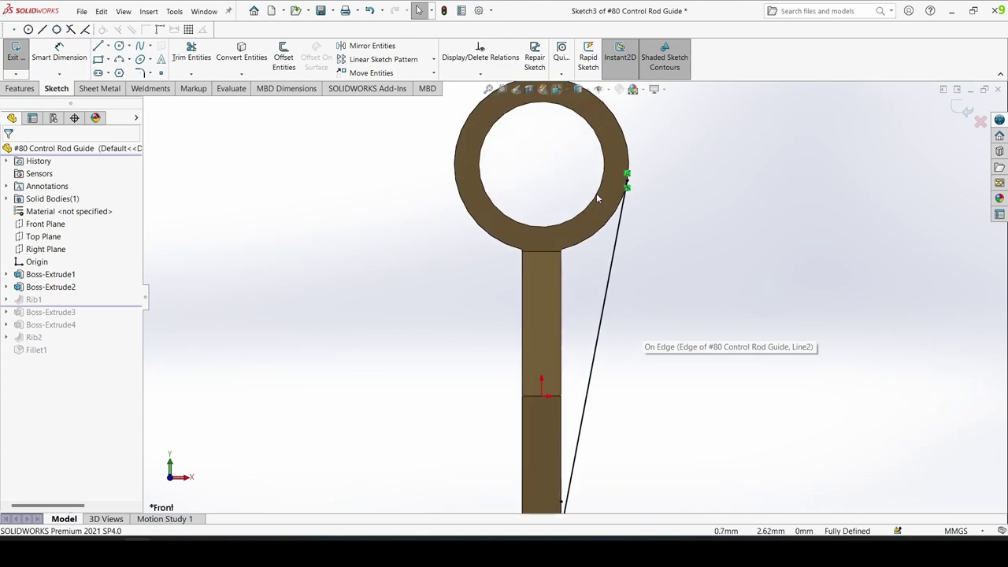
scroll(573, 297, "up", 3)
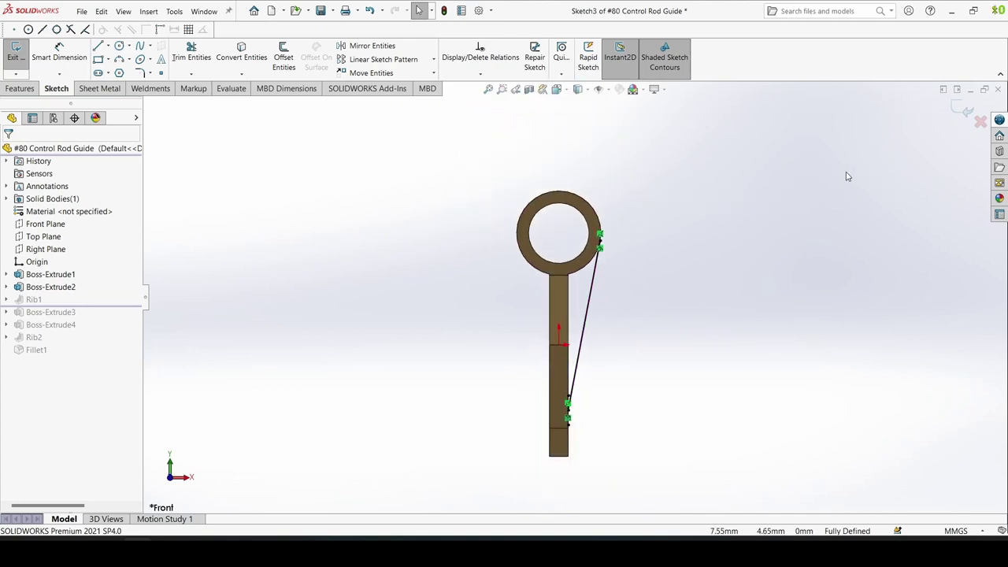
left_click(965, 111)
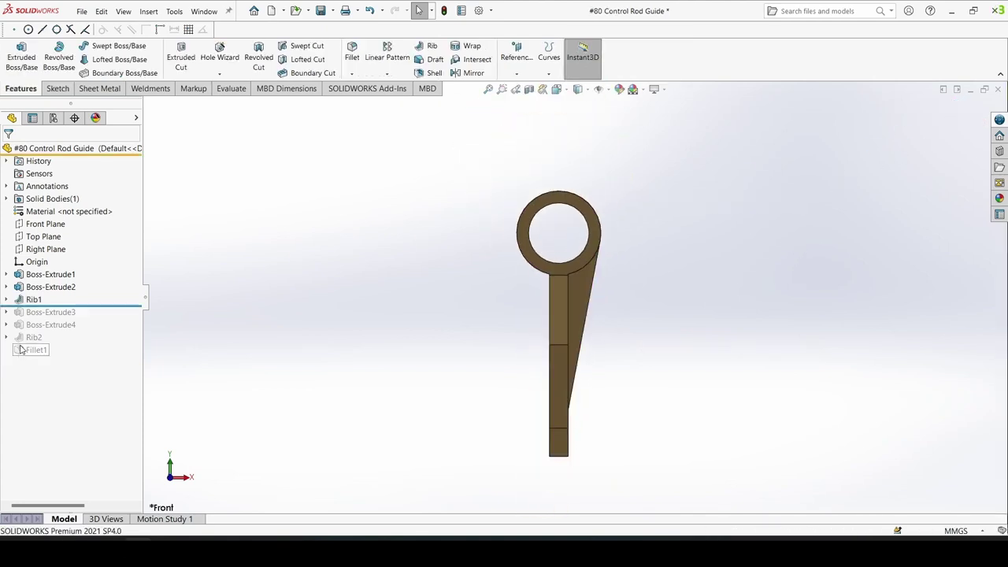
Step: Review Rib1's 0.50mm thickness and 1.00deg draft and accept it
left_click(32, 301)
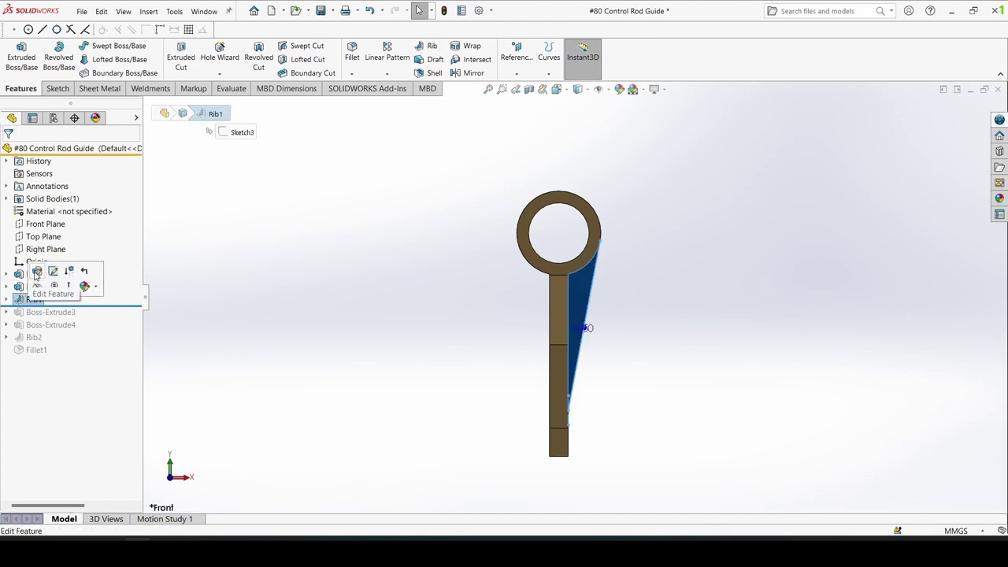
left_click(37, 271)
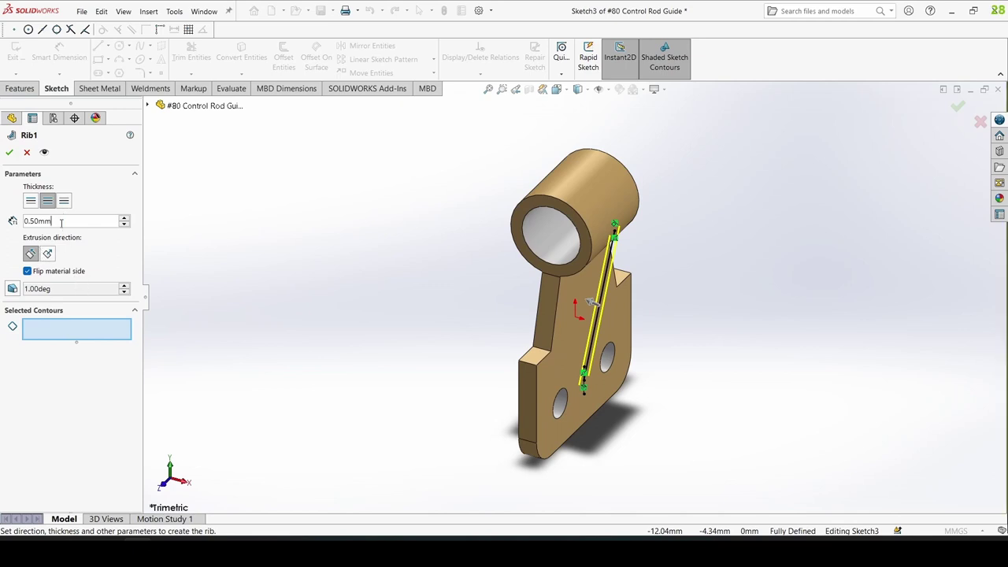
left_click(9, 152)
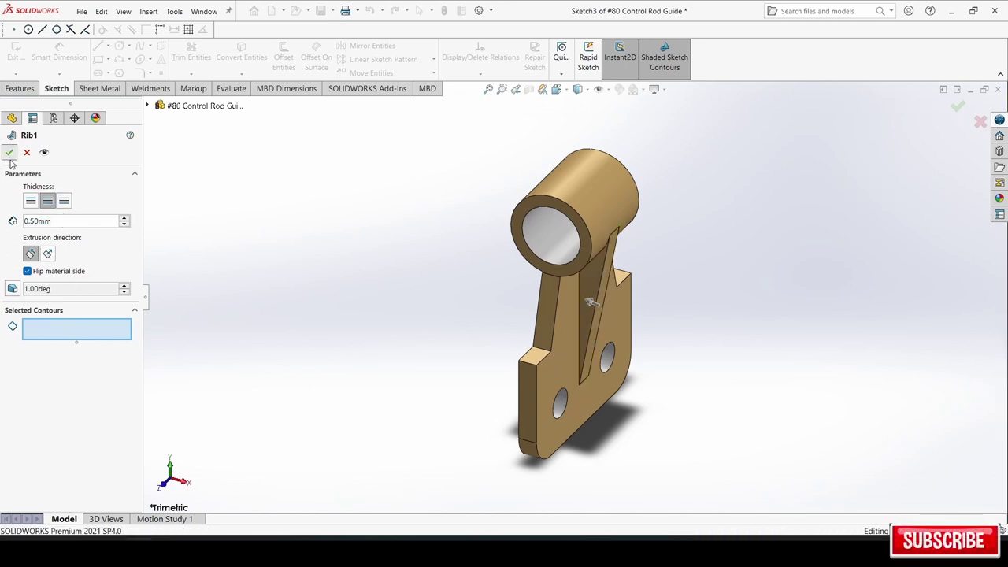
Step: Roll forward past Boss-Extrude3 and view the triangular arm sketch face-on
left_click_drag(30, 303, 36, 315)
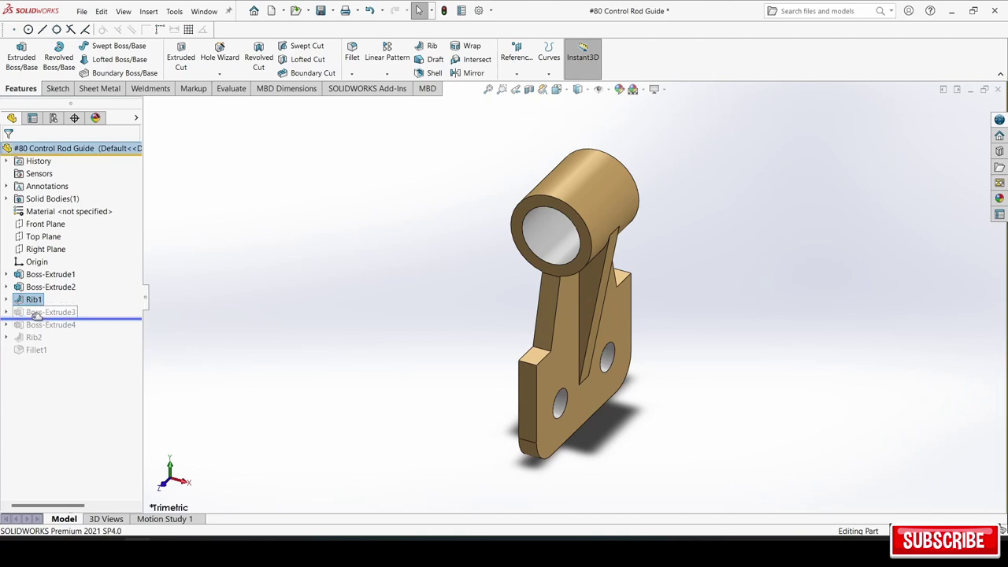
left_click(47, 312)
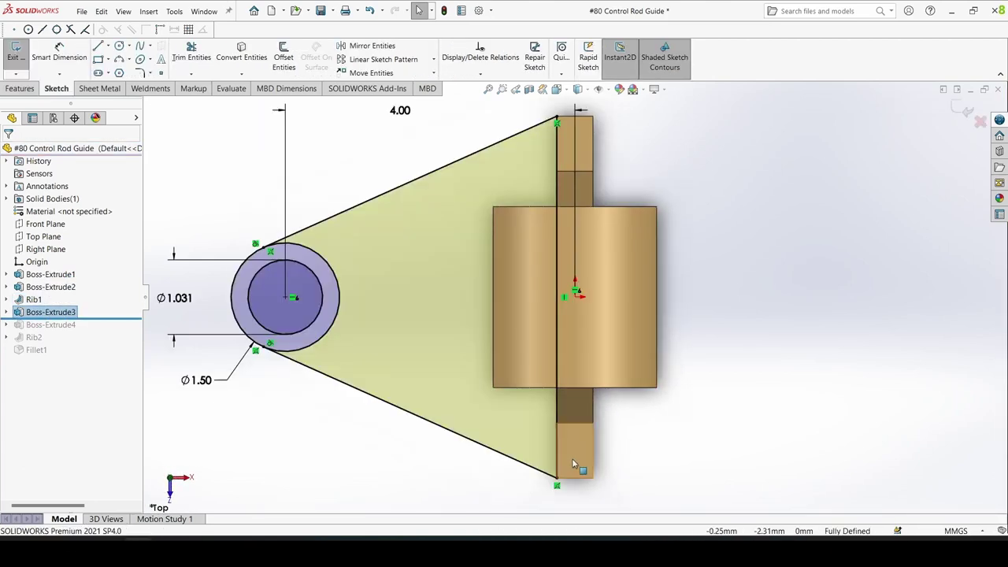
middle_click_drag(574, 464, 596, 471)
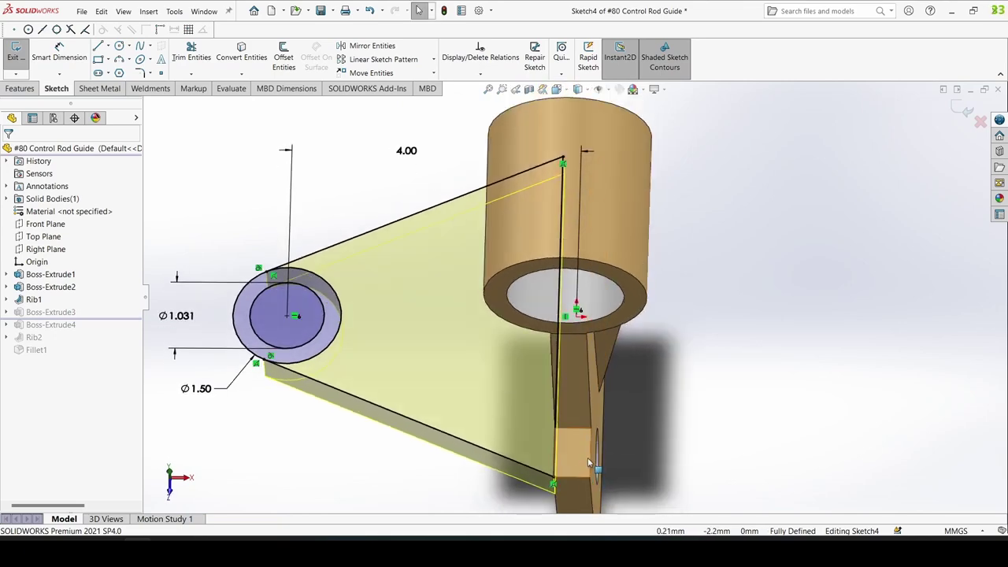
key("space")
left_click(466, 339)
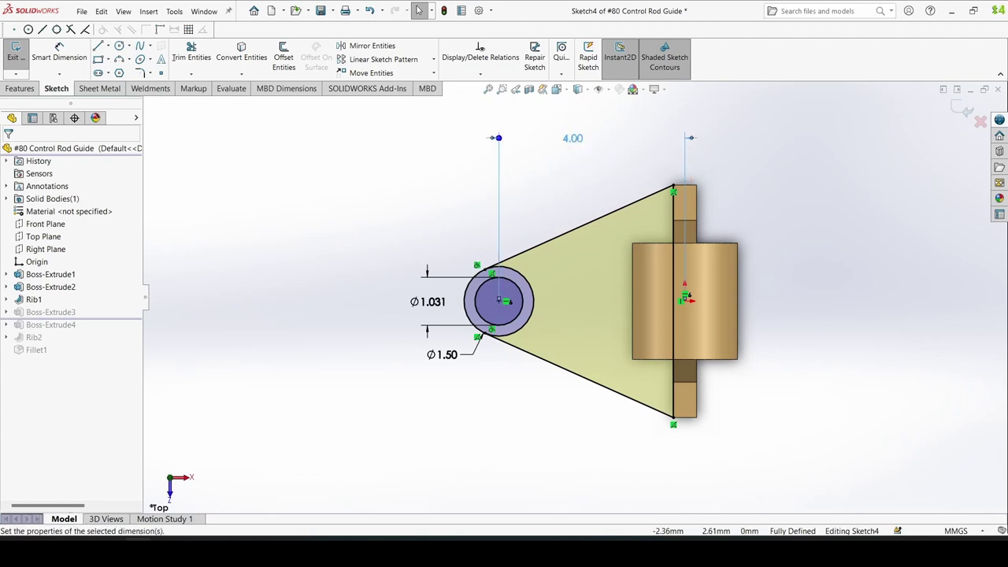
Step: Move the Ø1.50 dimension below its circle and rebuild the arm plate
key("Escape")
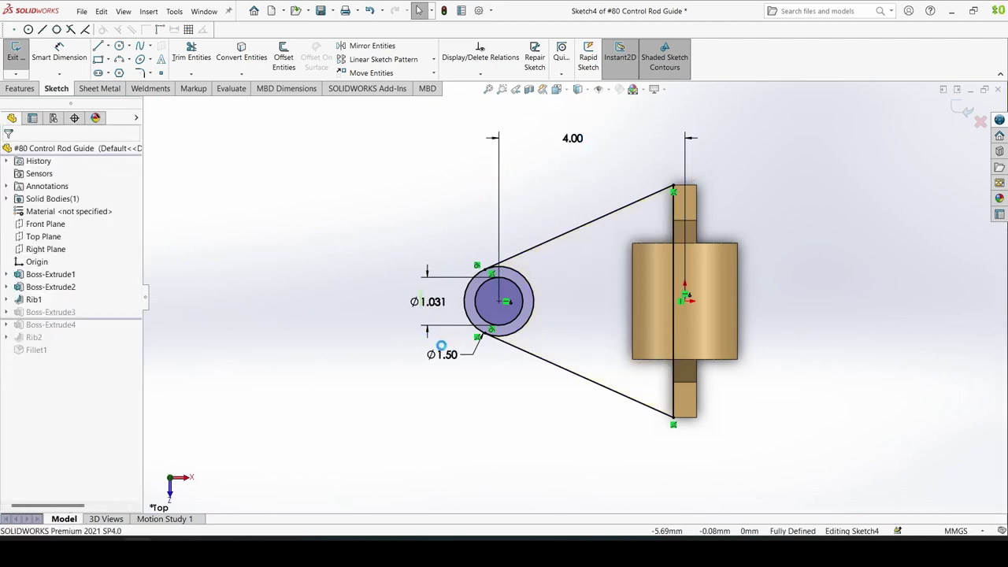
left_click(440, 346)
left_click_drag(444, 356, 472, 378)
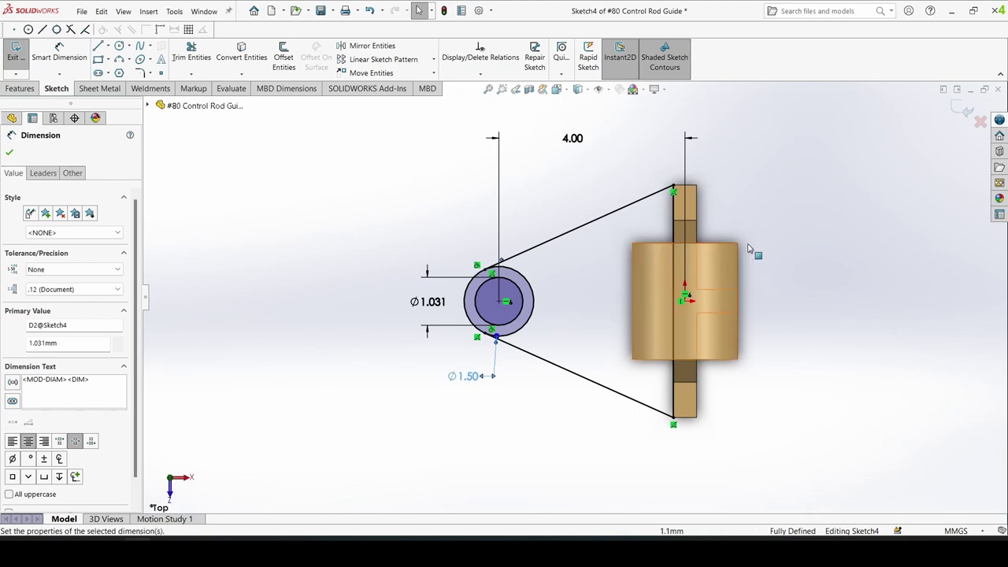
key("Escape")
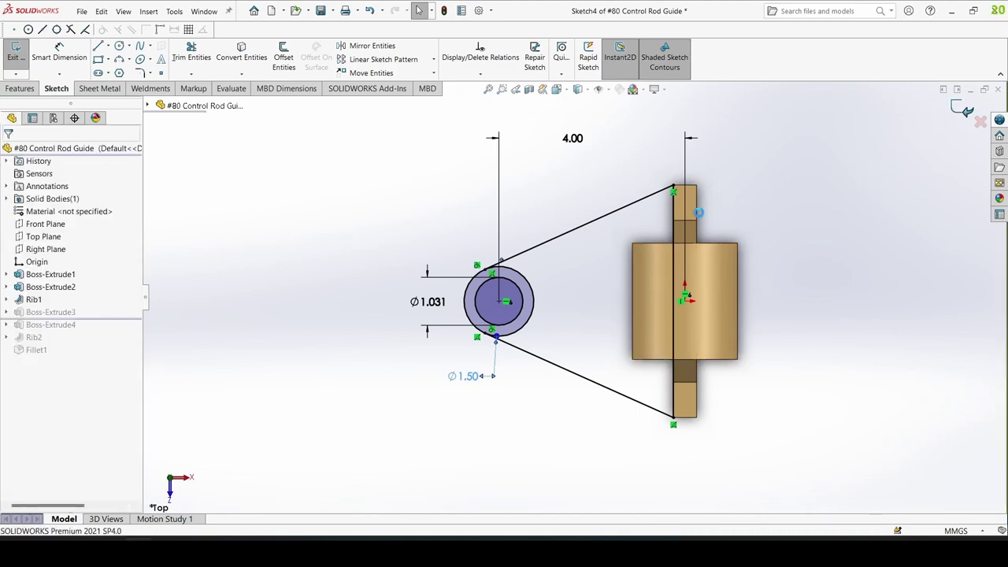
left_click(44, 312)
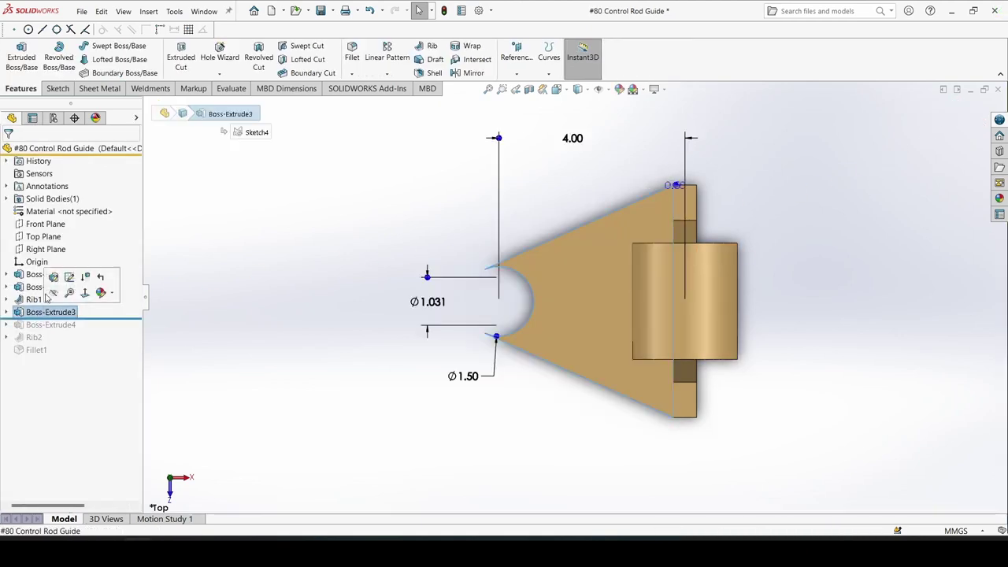
Step: Confirm Boss-Extrude3 as Blind 0.50mm on Sketch4-Region<1>, then roll forward to Boss-Extrude4
left_click(52, 278)
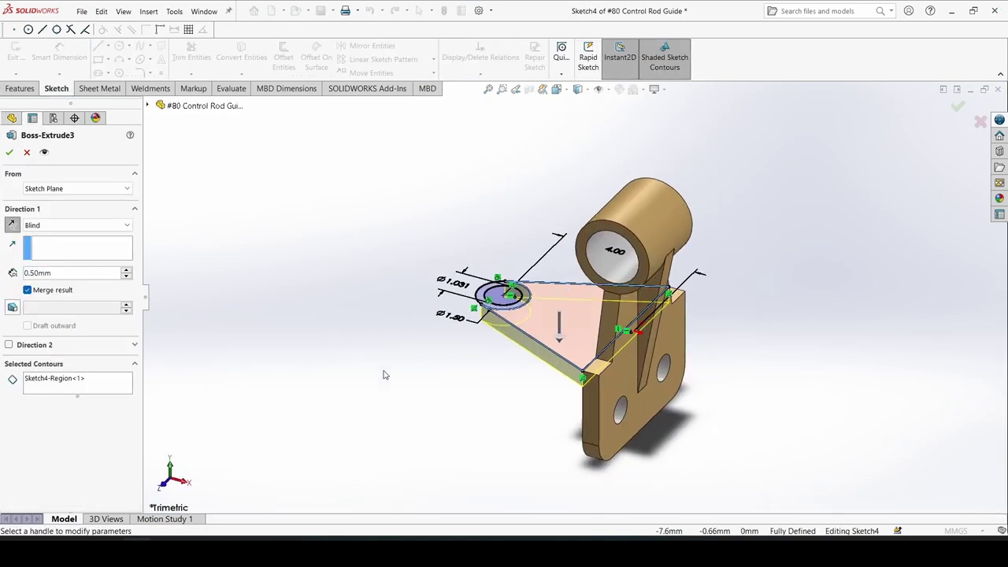
double_click(66, 272)
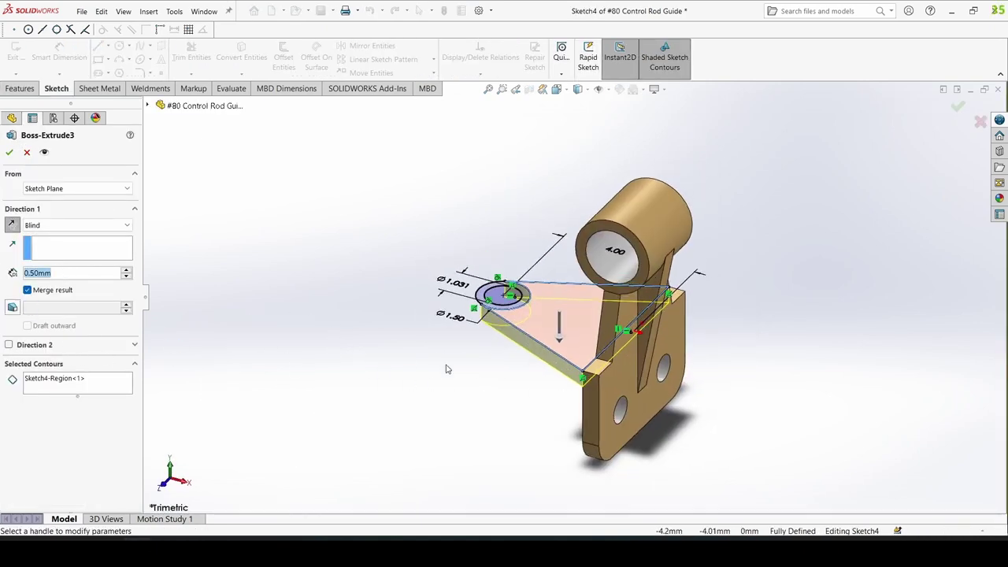
left_click(64, 379)
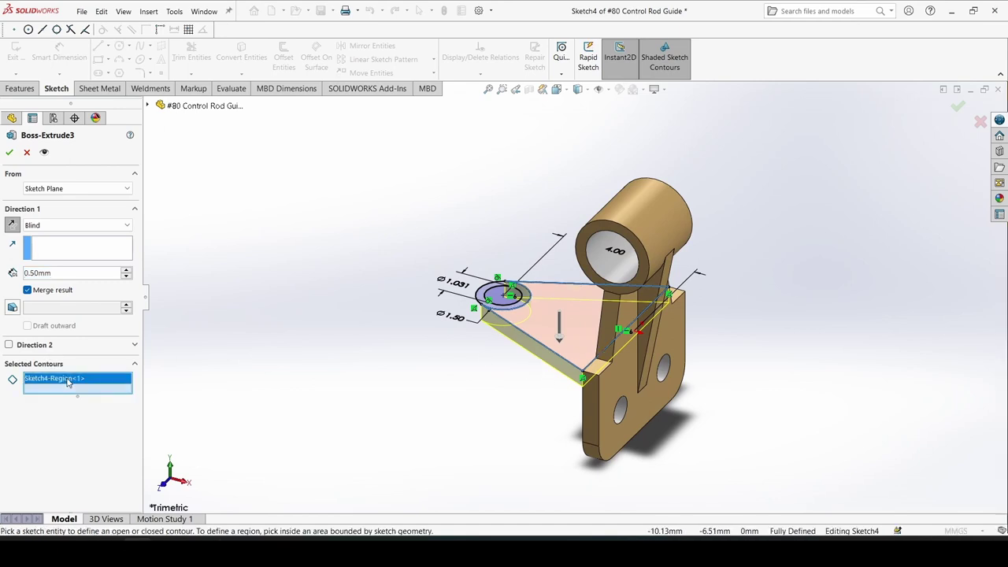
left_click(9, 152)
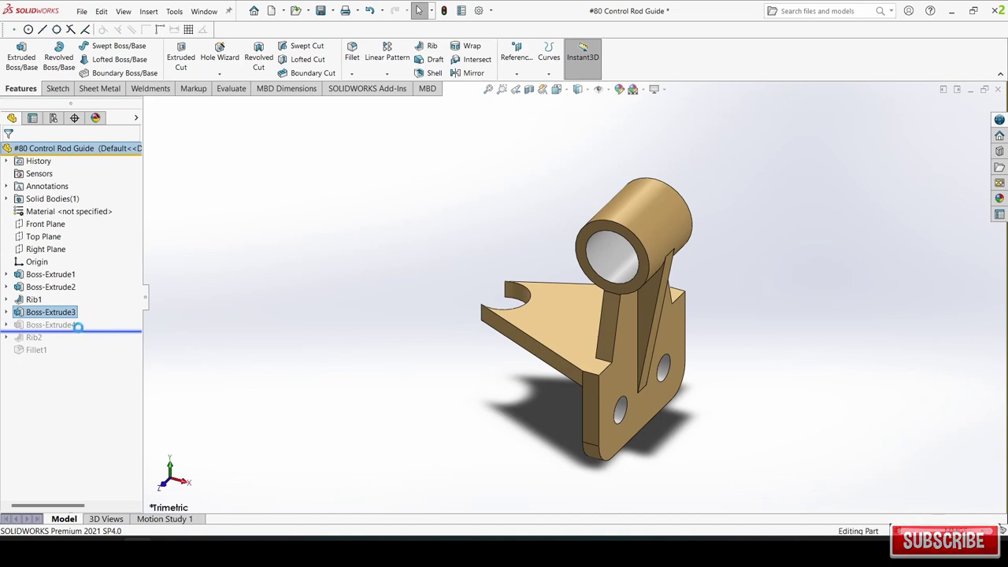
left_click_drag(93, 318, 69, 331)
Step: Accept Boss-Extrude4's eye boss at 0.50mm and 0.25mm on Sketch4-Region<1>, then roll forward to Rib2
left_click(69, 327)
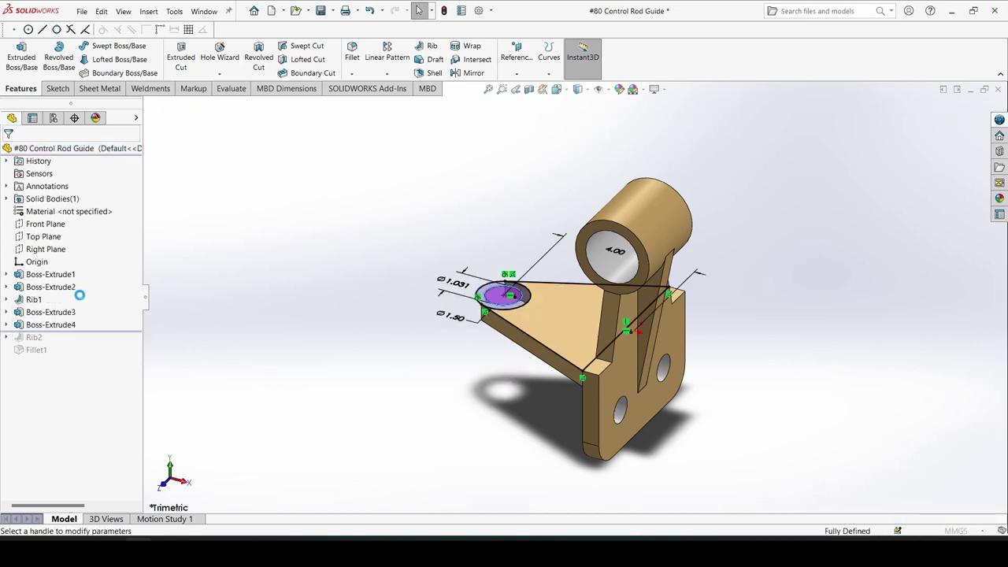
left_click(93, 434)
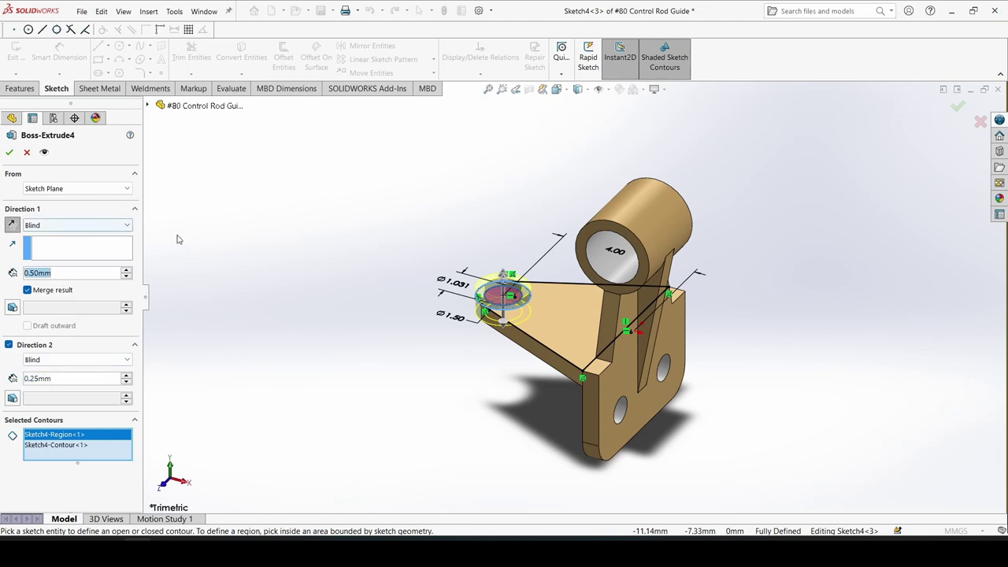
scroll(512, 292, "down", 4)
scroll(511, 292, "up", 3)
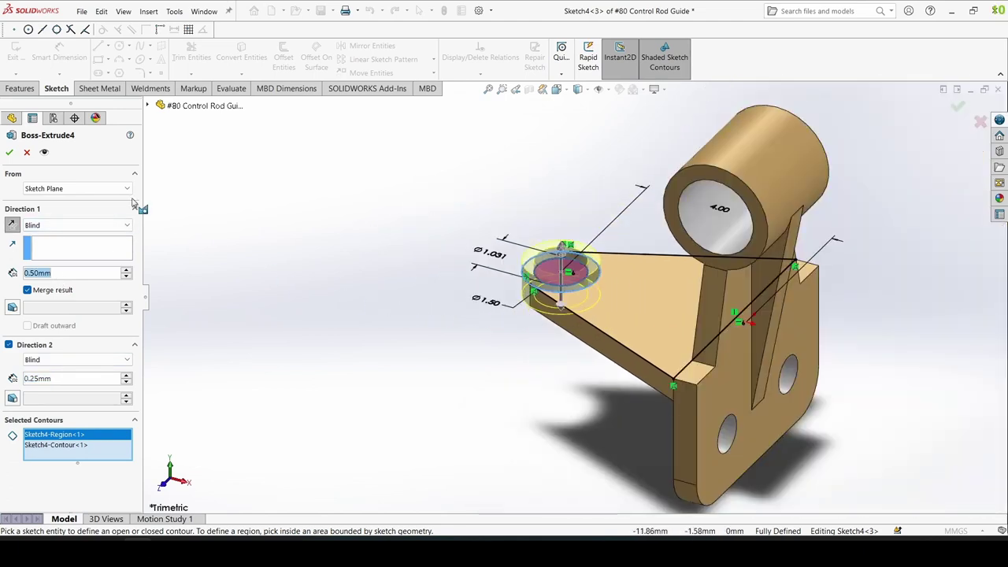
left_click(8, 152)
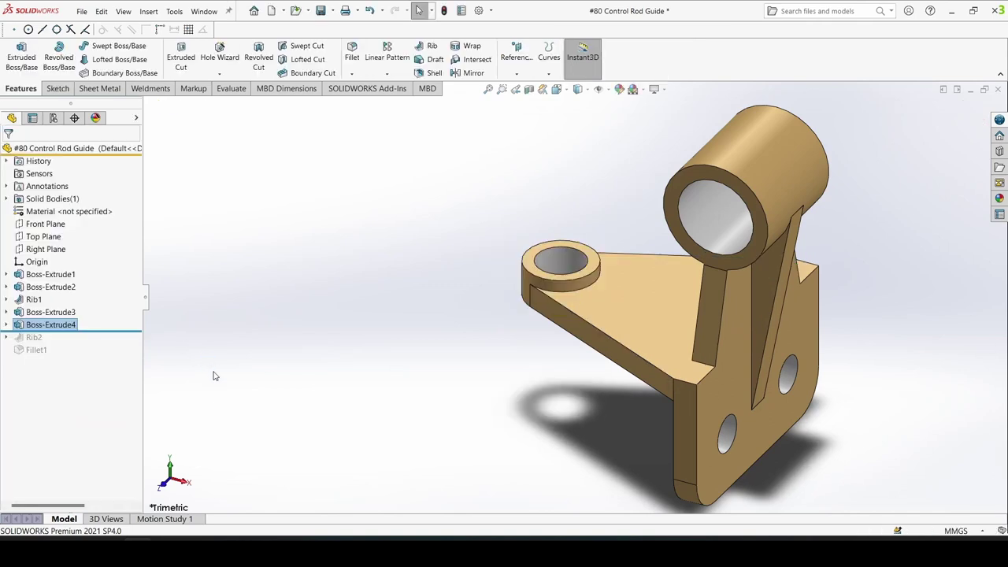
key("f")
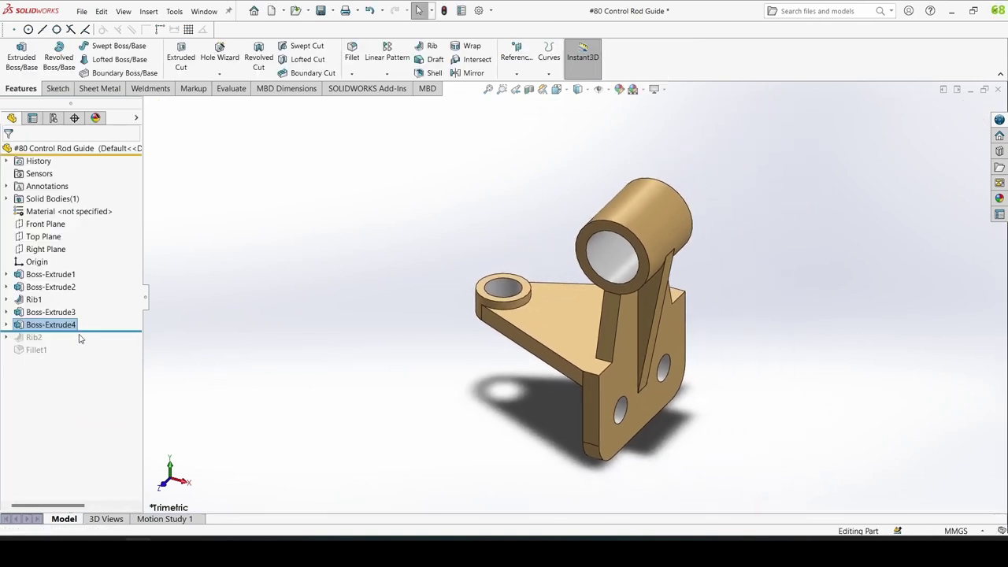
left_click_drag(85, 331, 40, 344)
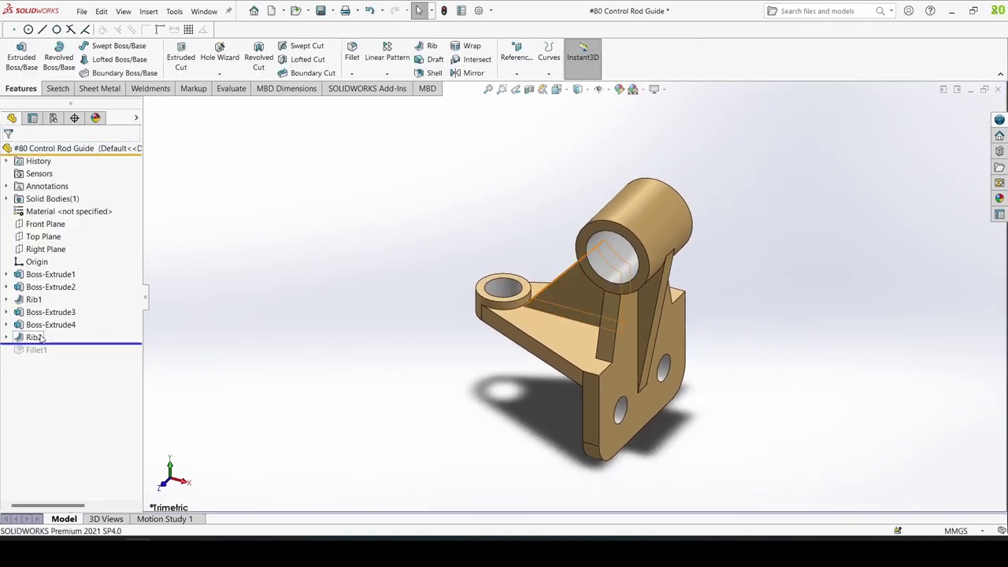
Step: Check Rib2's 2.50 sketch line and confirm its 0.50mm web thickness
left_click(39, 337)
left_click(64, 304)
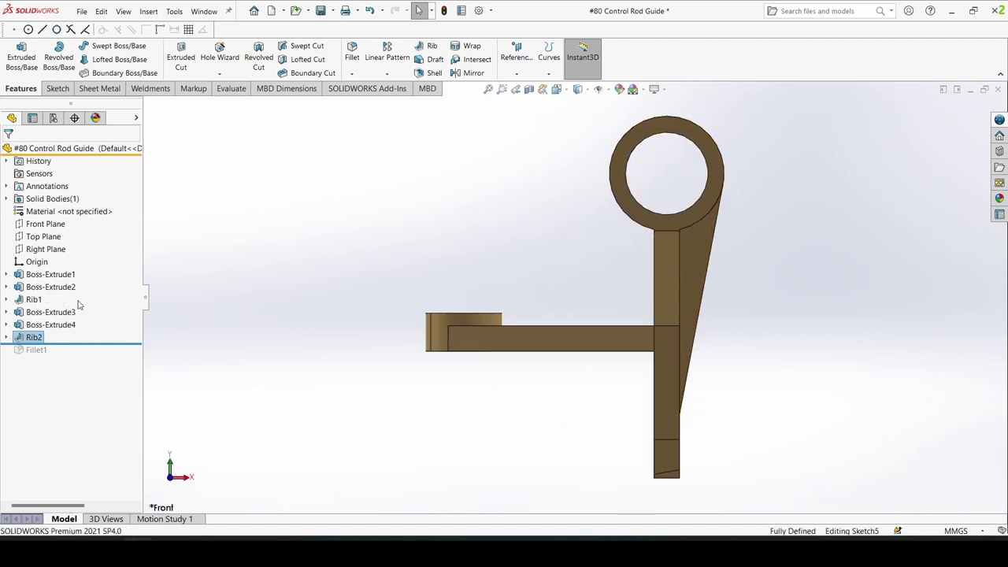
key("z")
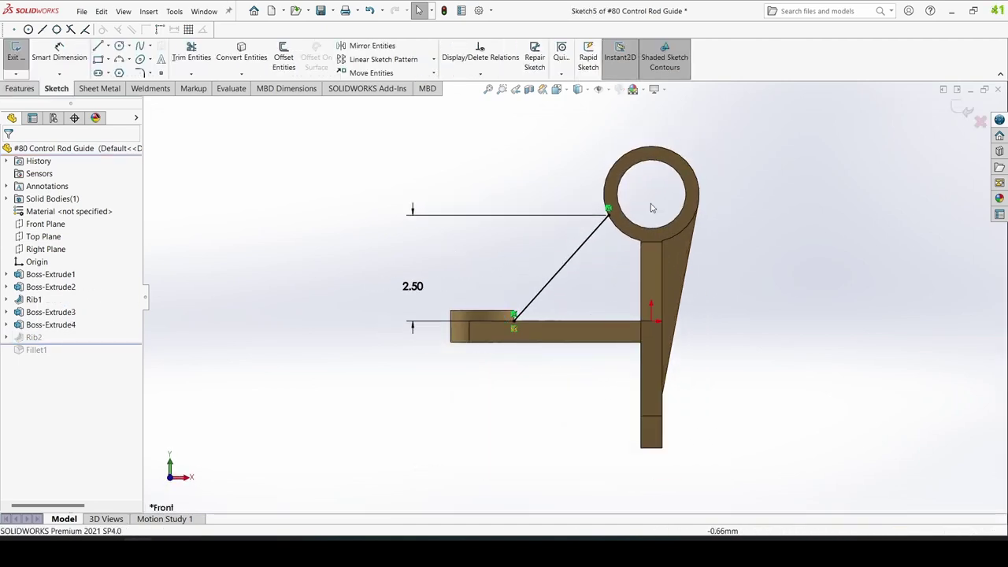
left_click(965, 112)
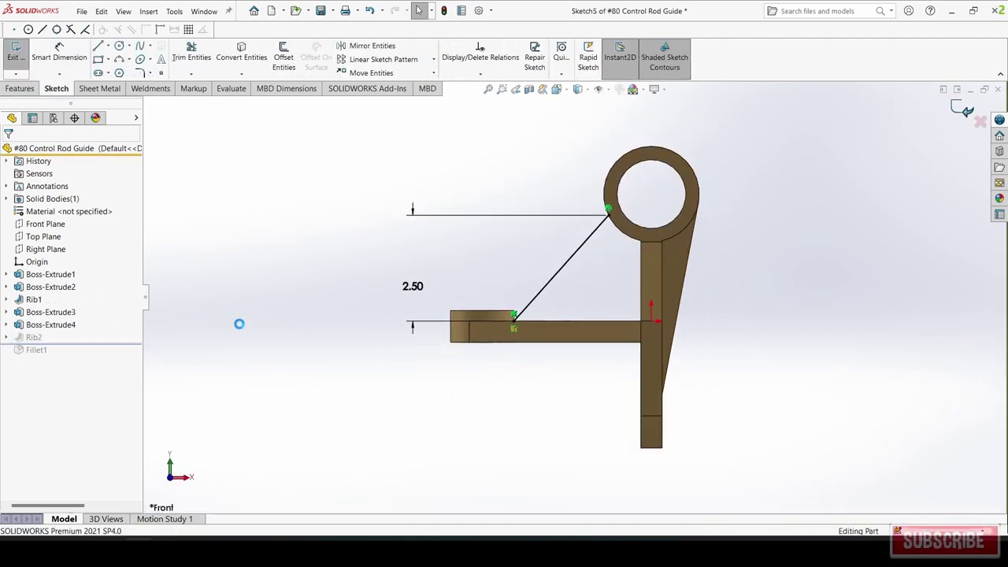
left_click(32, 336)
left_click(39, 306)
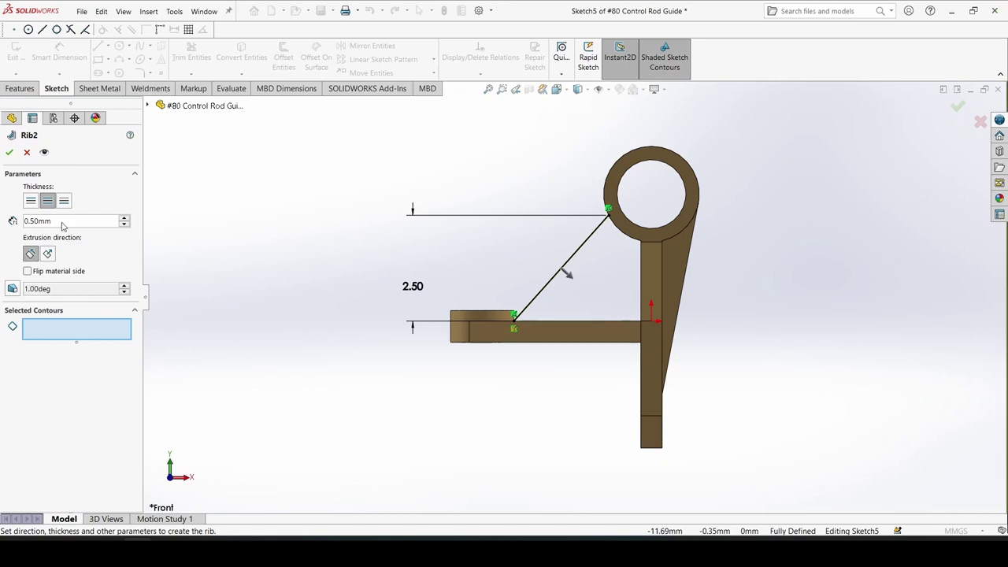
left_click(7, 152)
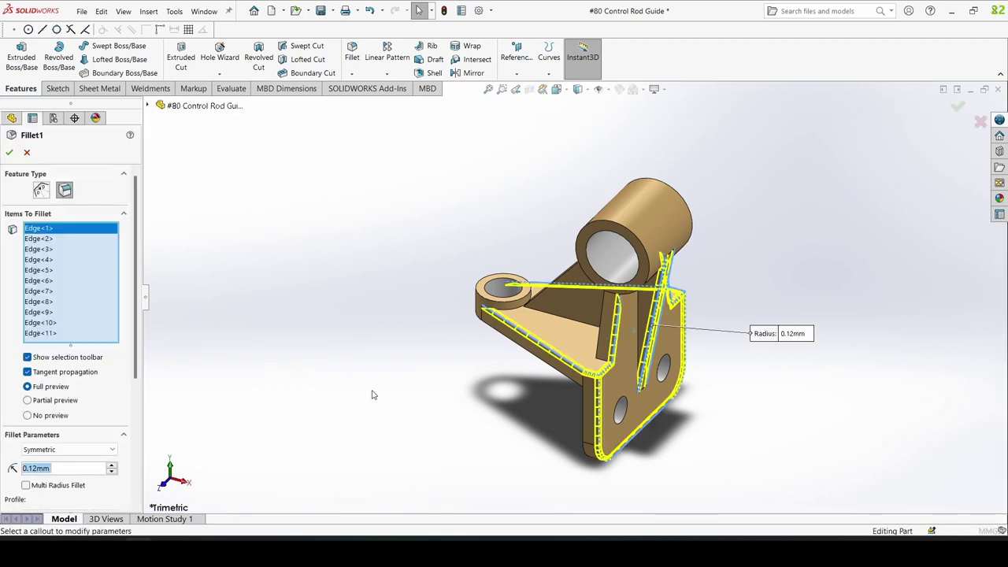
Step: Orbit to check the eleven-edge 0.12mm fillet preview and accept Fillet1
mouse_move(373, 395)
middle_mouse_down()
mouse_move(254, 414)
mouse_move(464, 366)
mouse_move(395, 419)
mouse_move(255, 479)
middle_mouse_up()
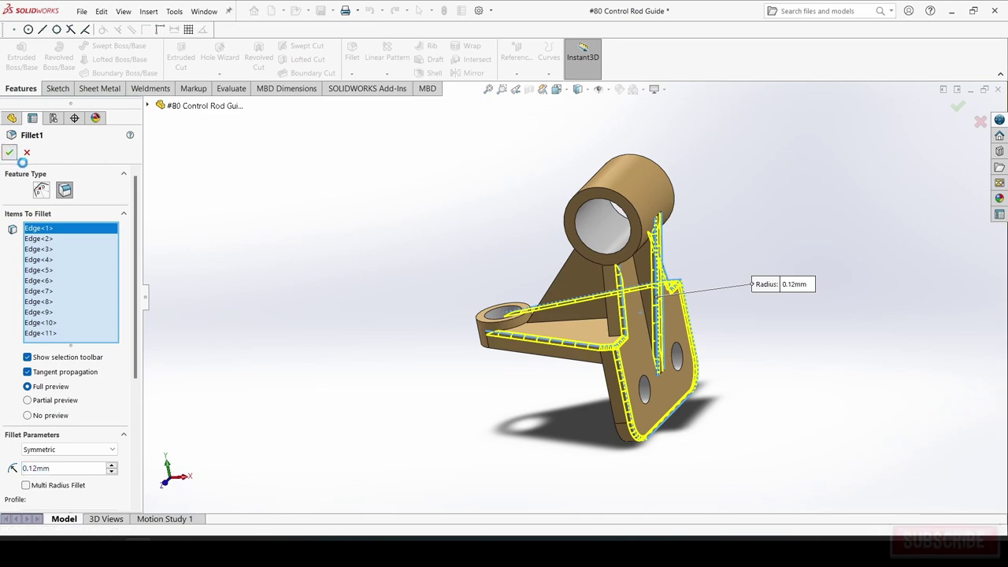
key("Return")
key("space")
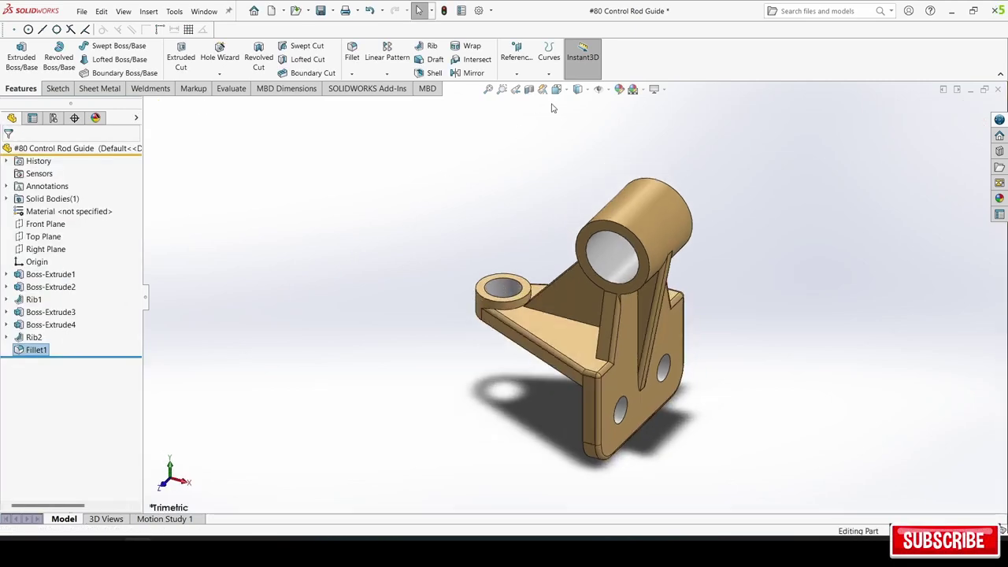